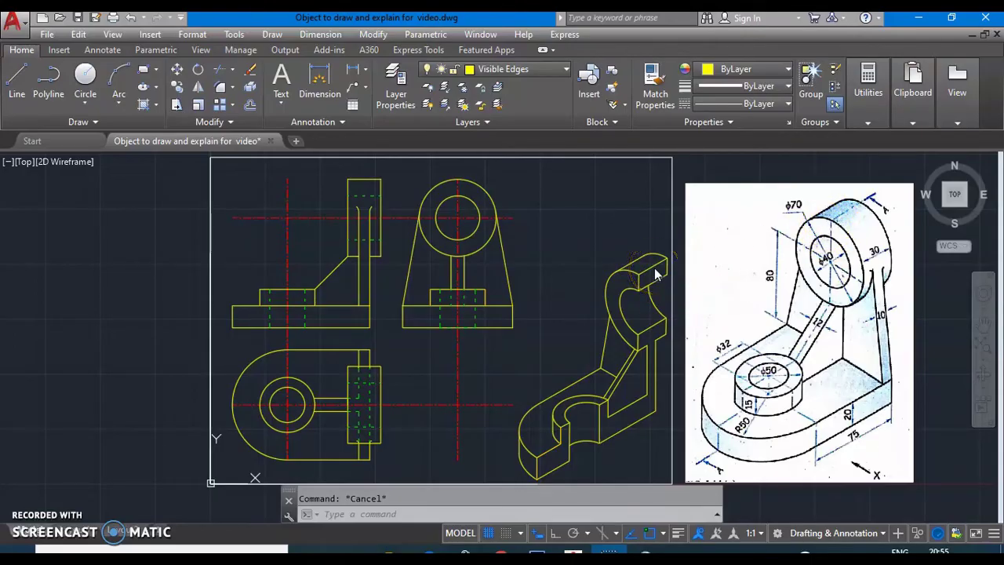
Turn on the Hatching lines layer, then pan to bring the sectioning notes into view.
click(538, 72)
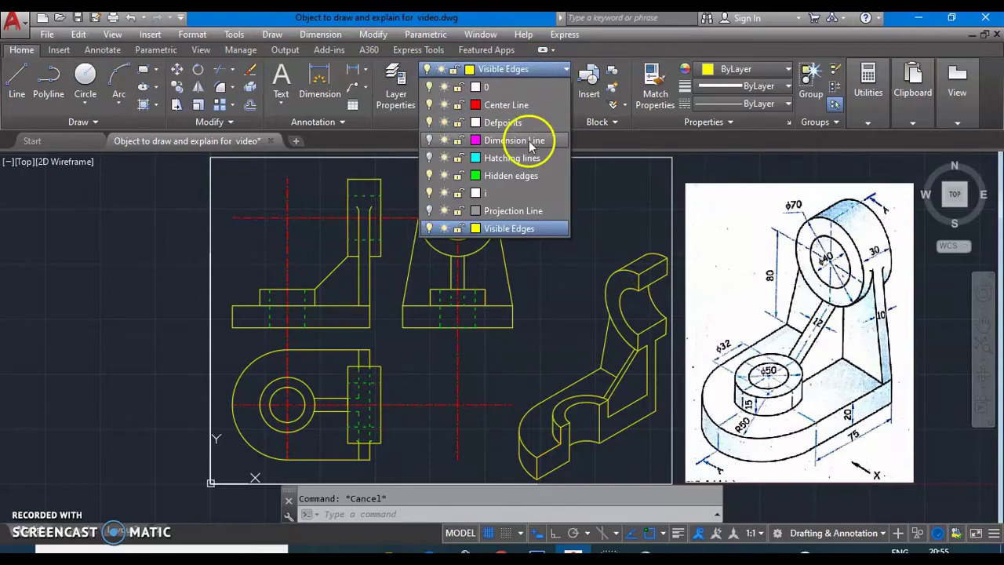
click(427, 157)
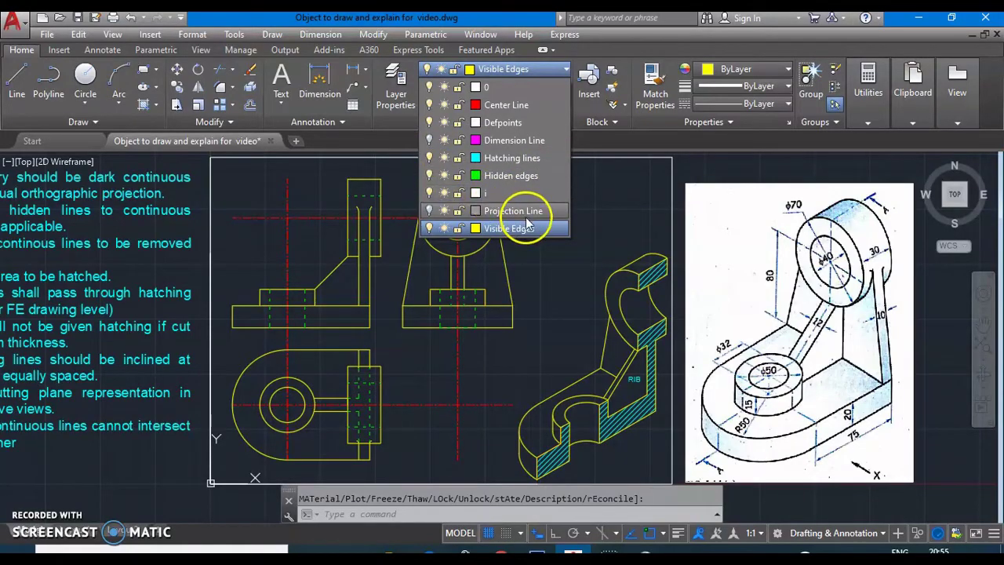
key(Escape)
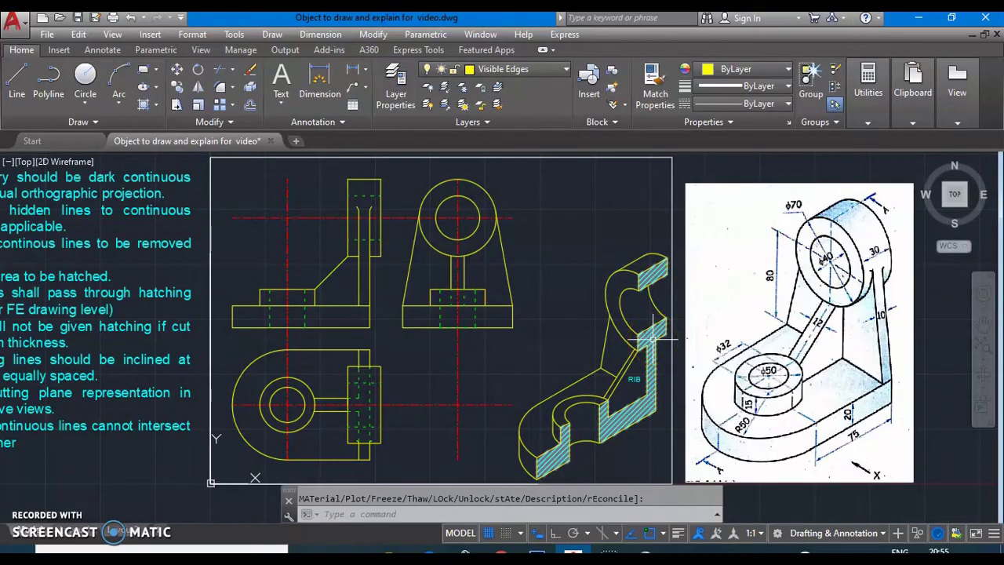
click(649, 347)
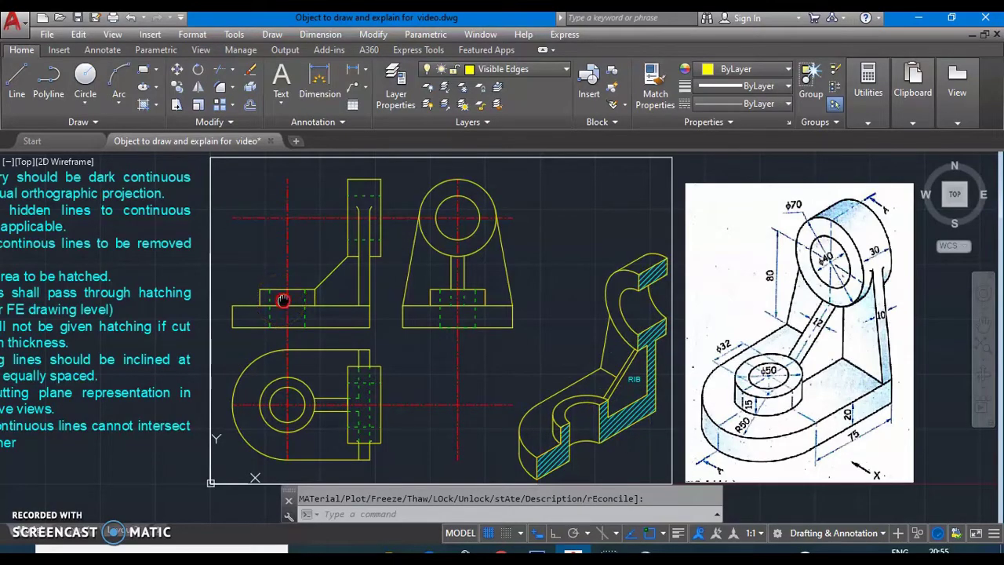
middle_drag(283, 300, 375, 293)
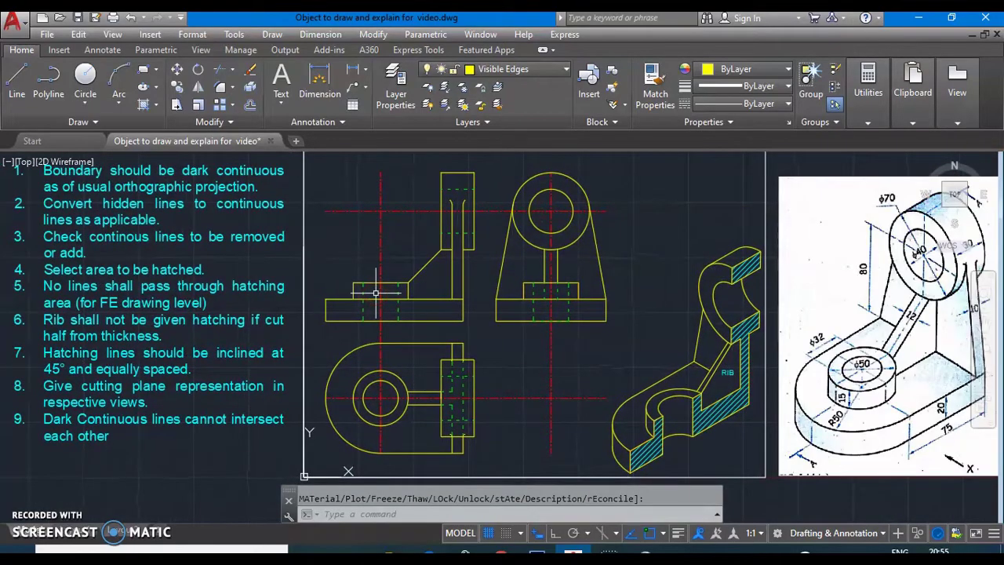
scroll(376, 293, down, 2)
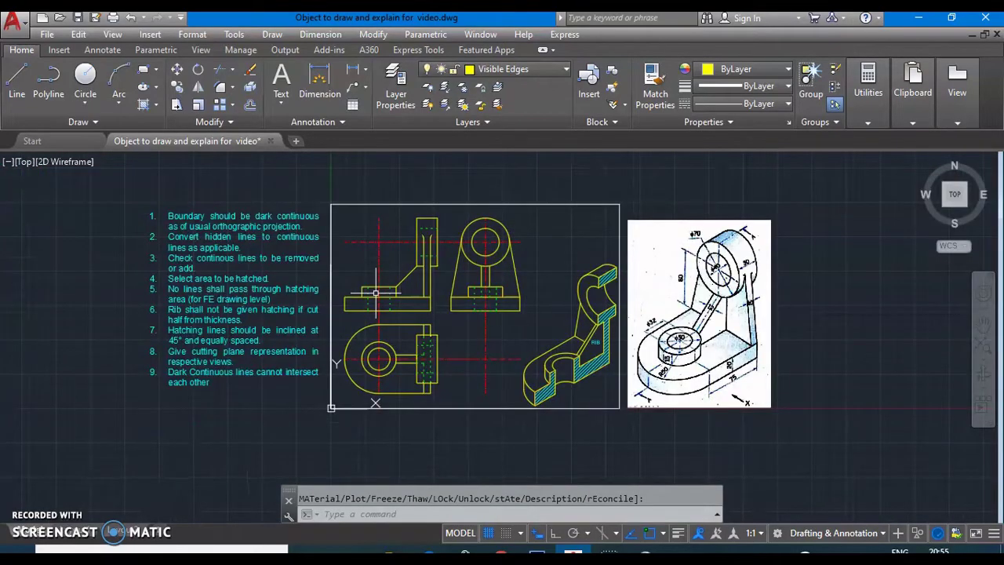
scroll(375, 293, up, 2)
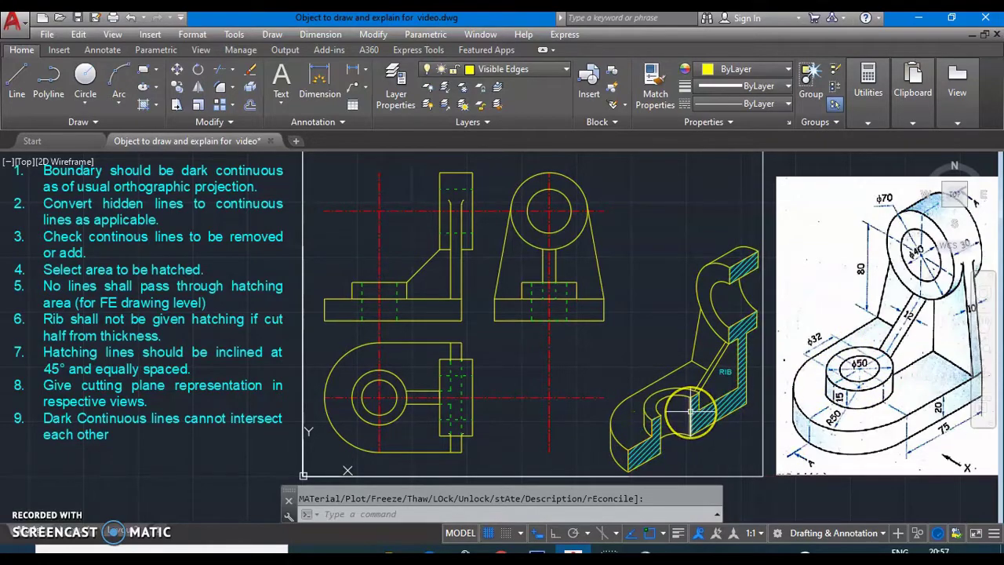
Move the dashed hidden lines in the front view's base to the Visible Edges layer.
click(362, 307)
click(398, 307)
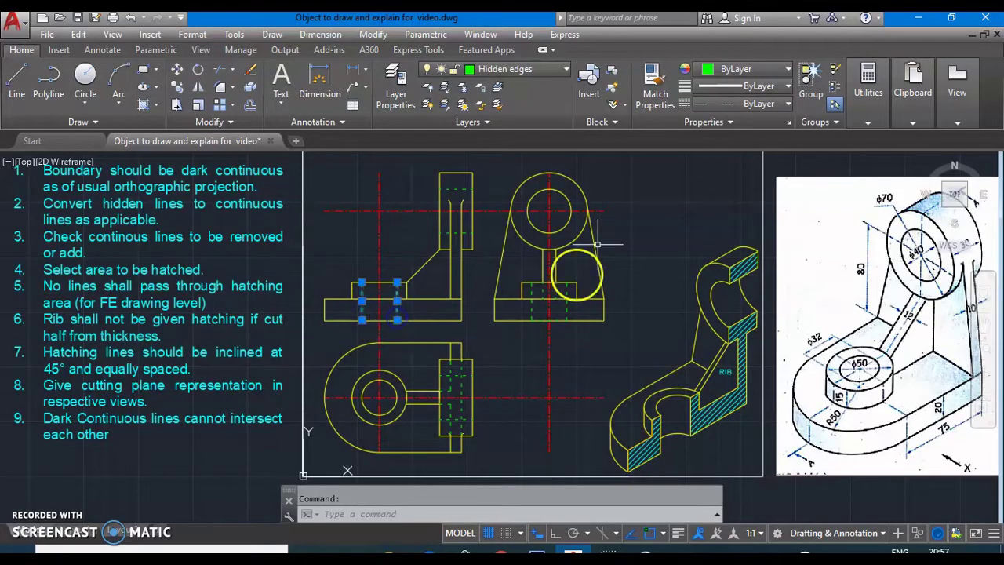
click(471, 69)
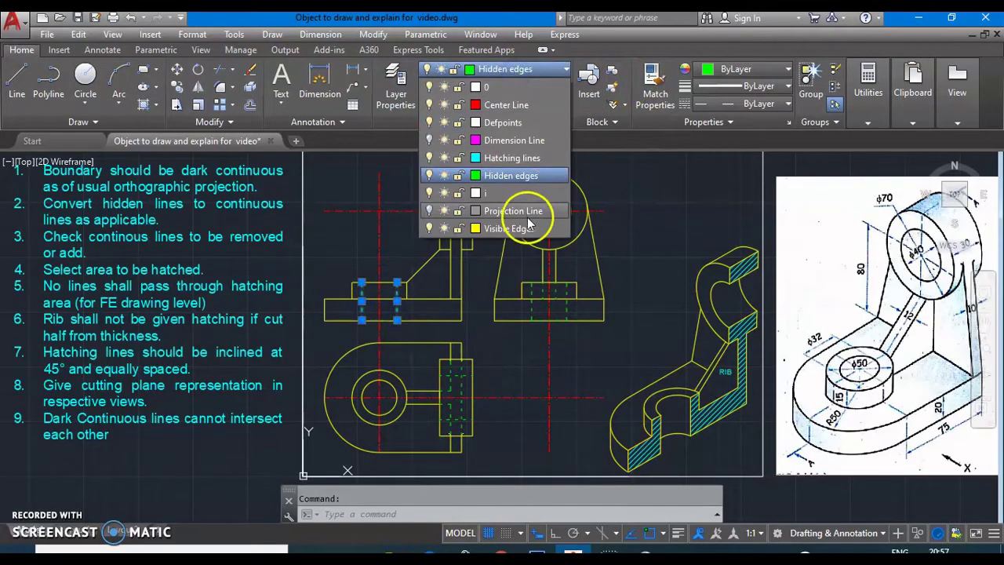
click(528, 227)
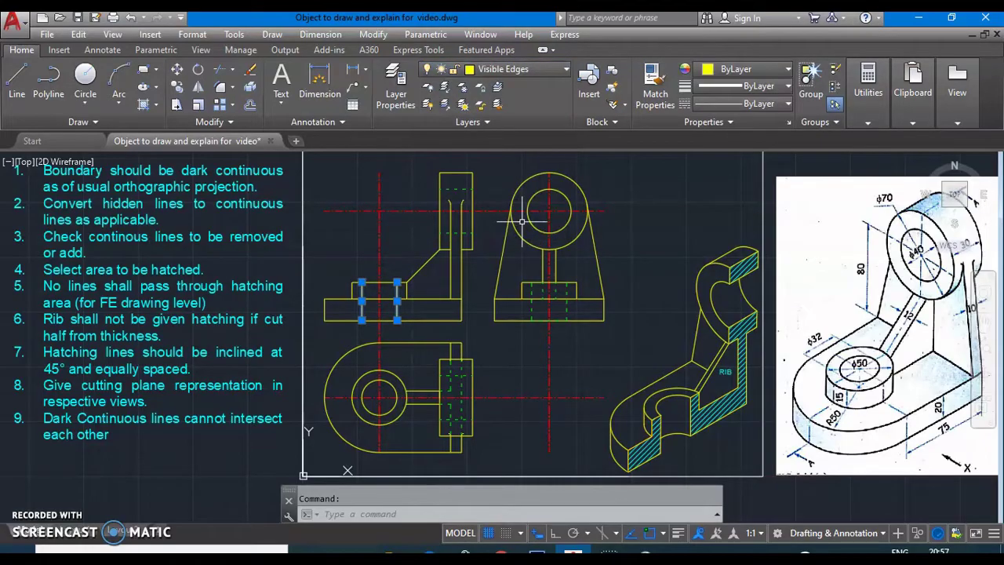
key(Escape)
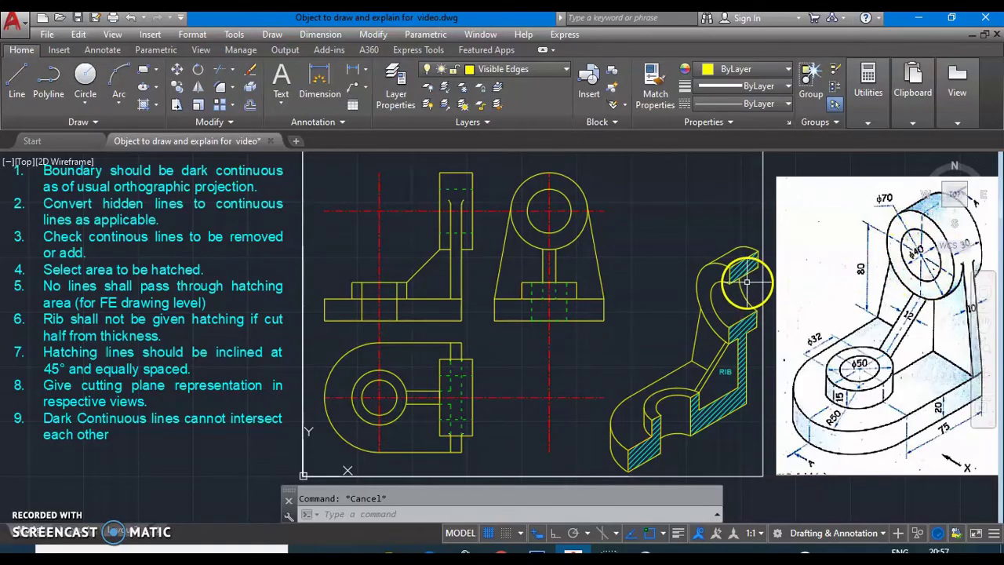
Move the upright's dashed hidden lines in the front view to Visible Edges.
click(459, 192)
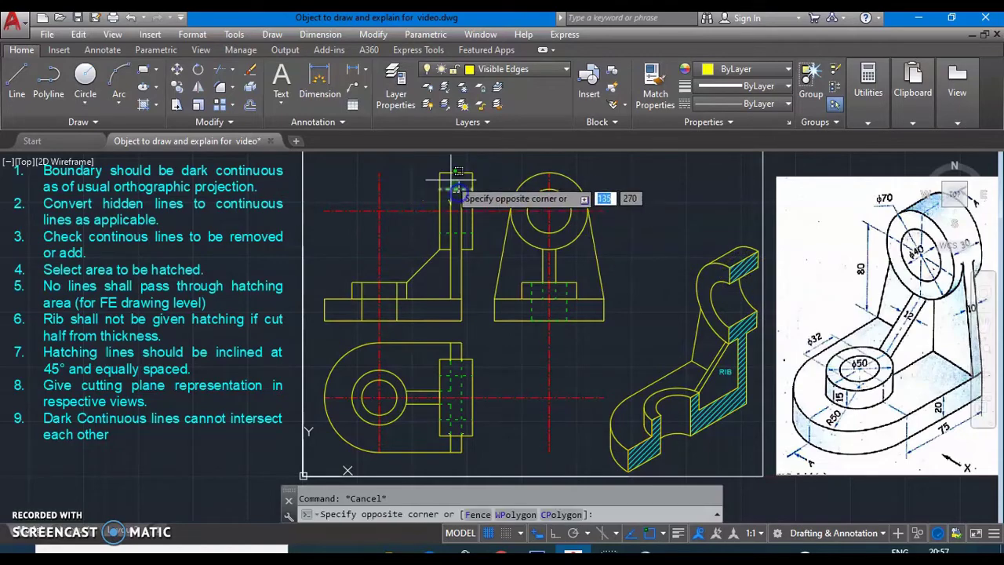
scroll(465, 233, up, 6)
click(467, 229)
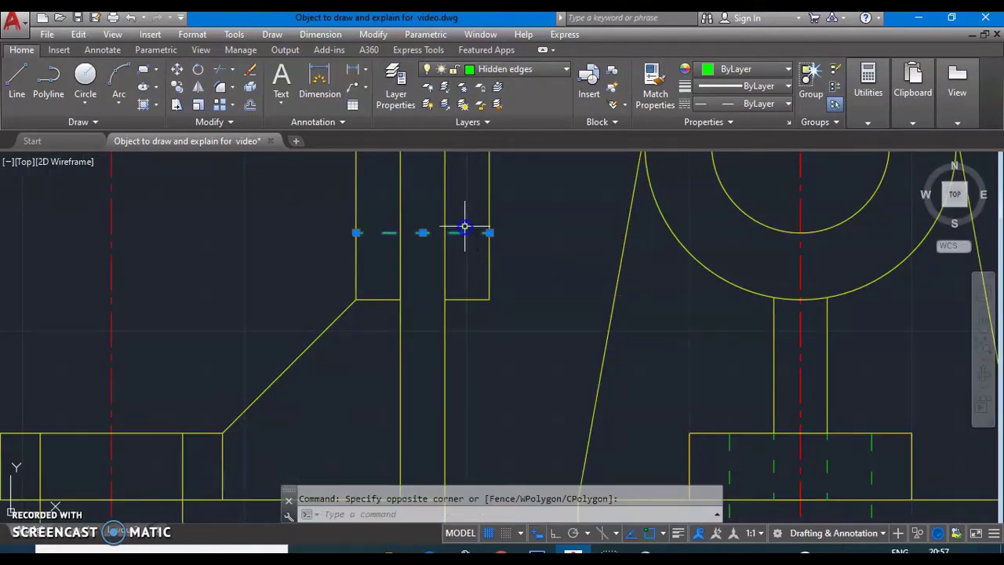
scroll(465, 228, down, 5)
middle_drag(465, 228, 523, 268)
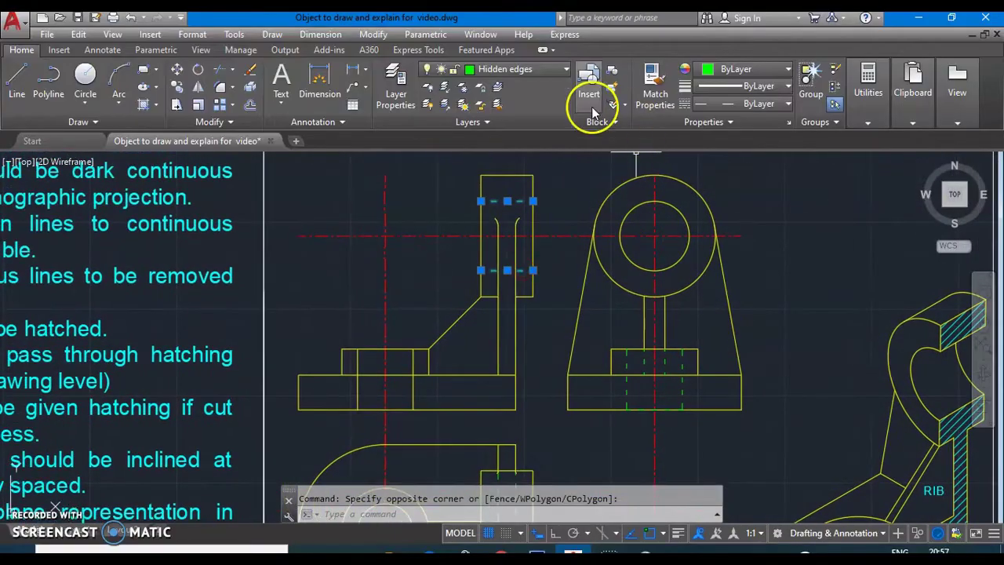
click(535, 69)
click(536, 229)
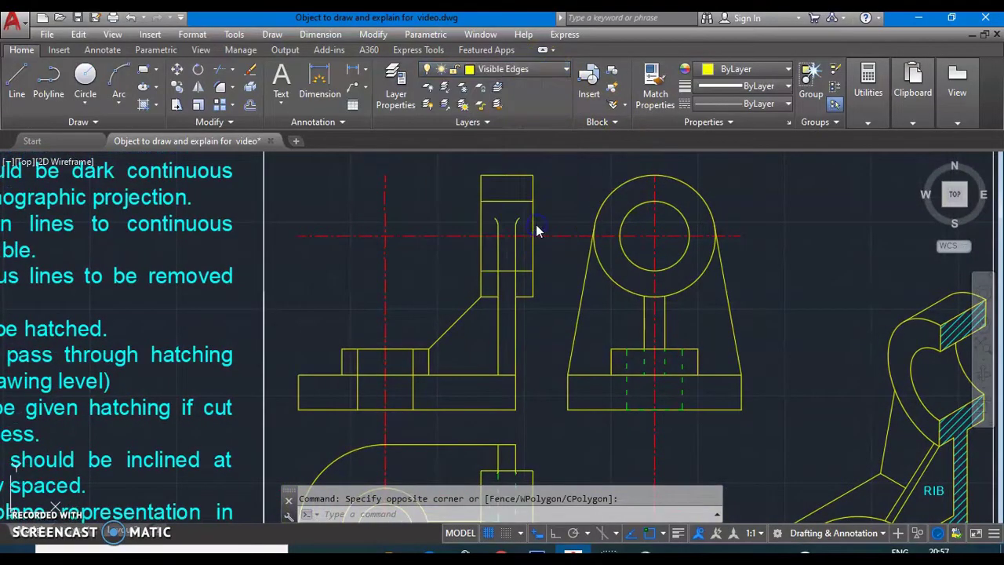
key(Escape)
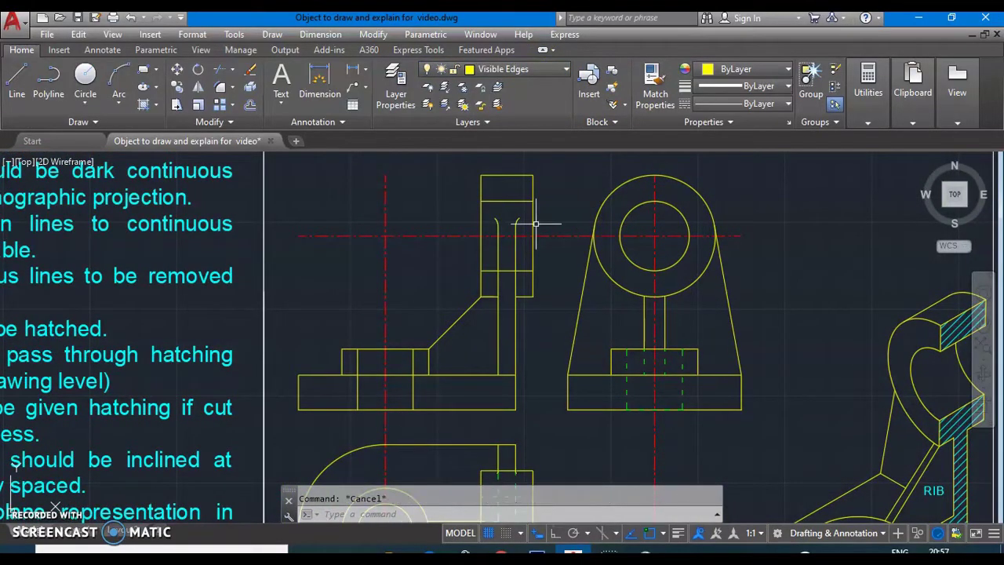
scroll(378, 223, down, 2)
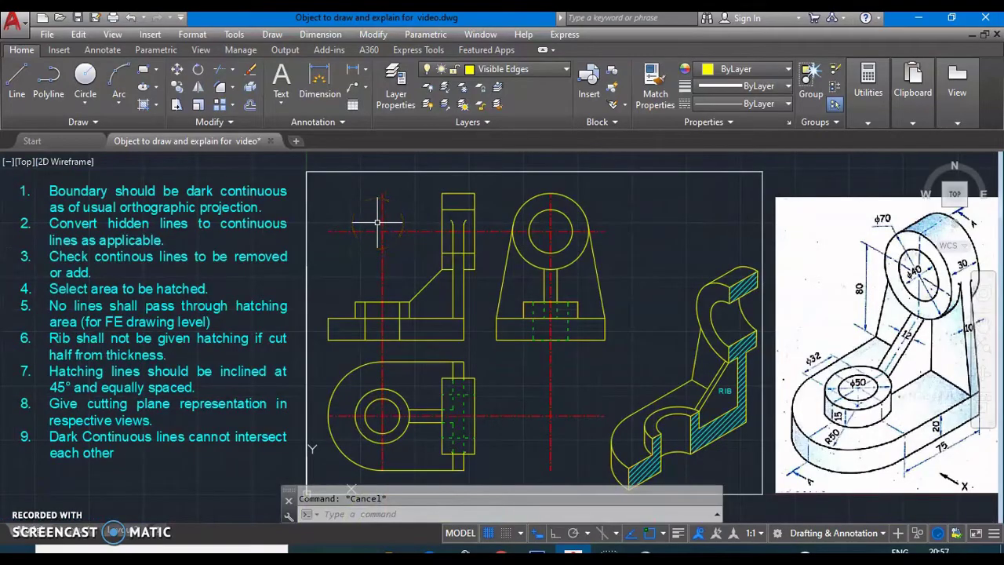
drag(375, 216, 380, 236)
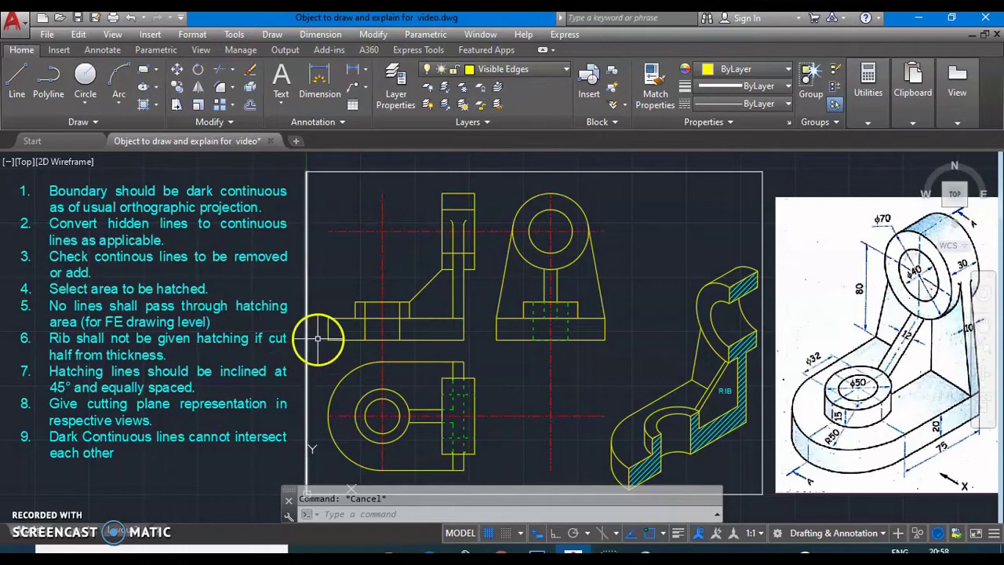
scroll(376, 306, up, 2)
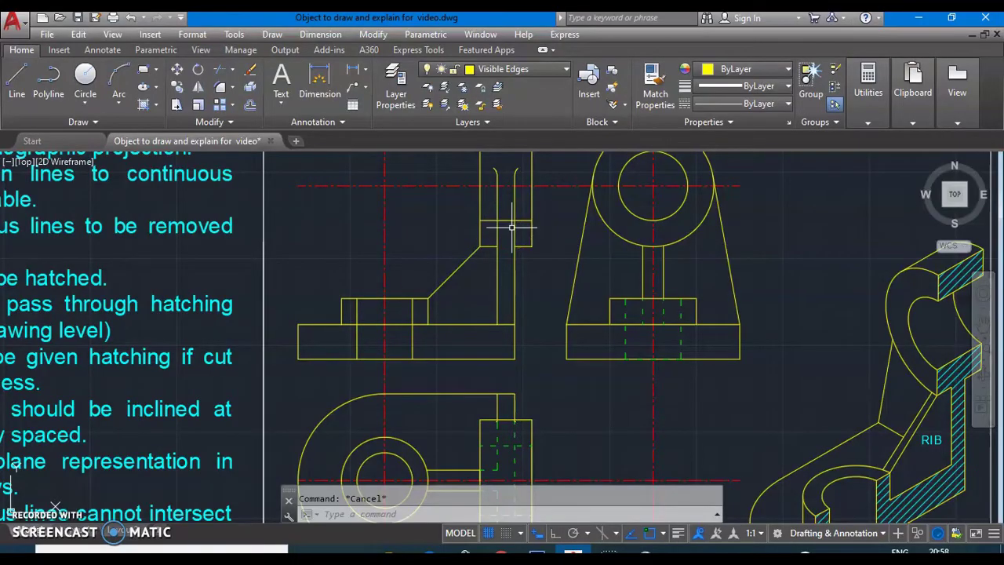
scroll(511, 228, down, 3)
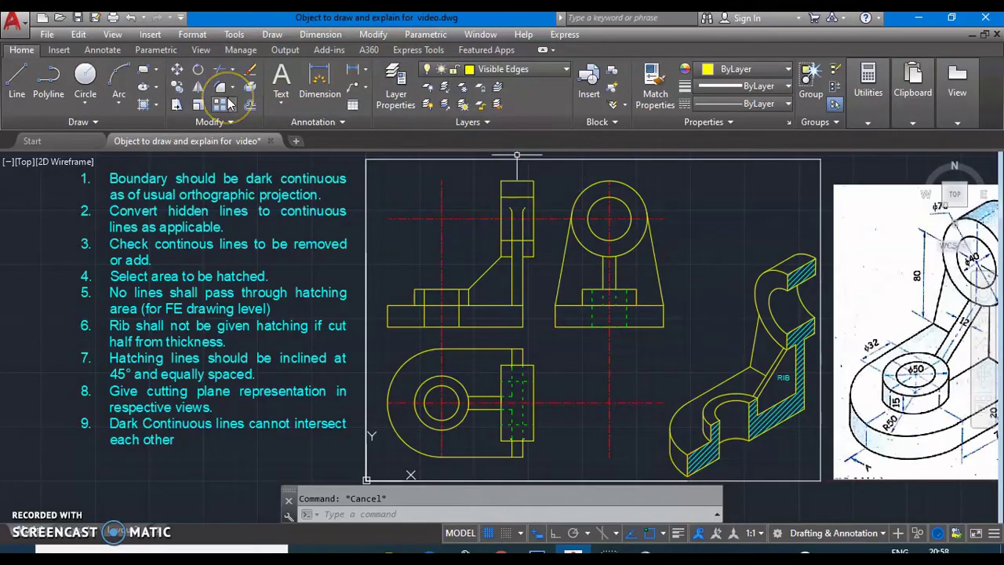
Trim the extra line segment and curved stubs inside the front view's upright with TR.
text(tr)
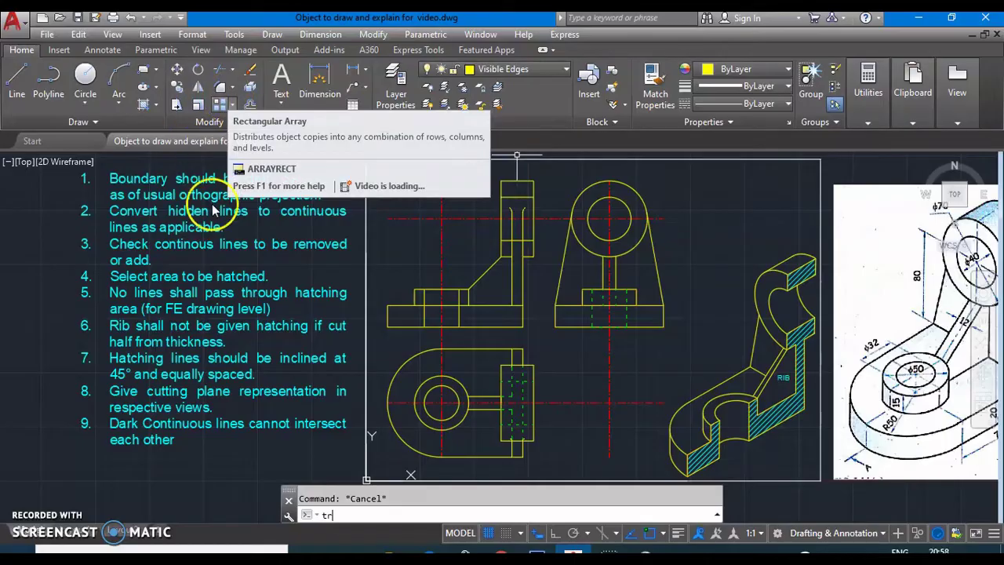
key(Return)
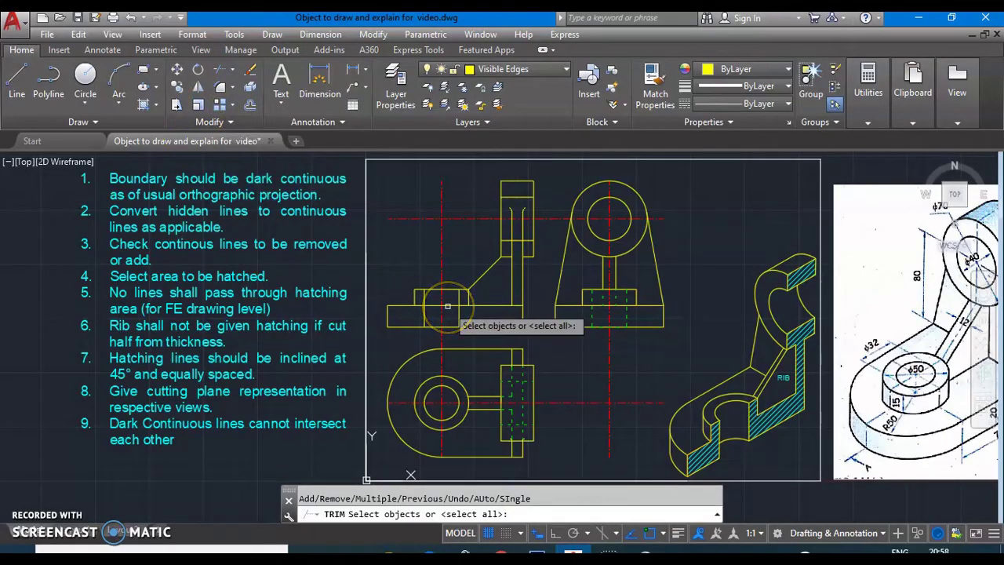
click(447, 305)
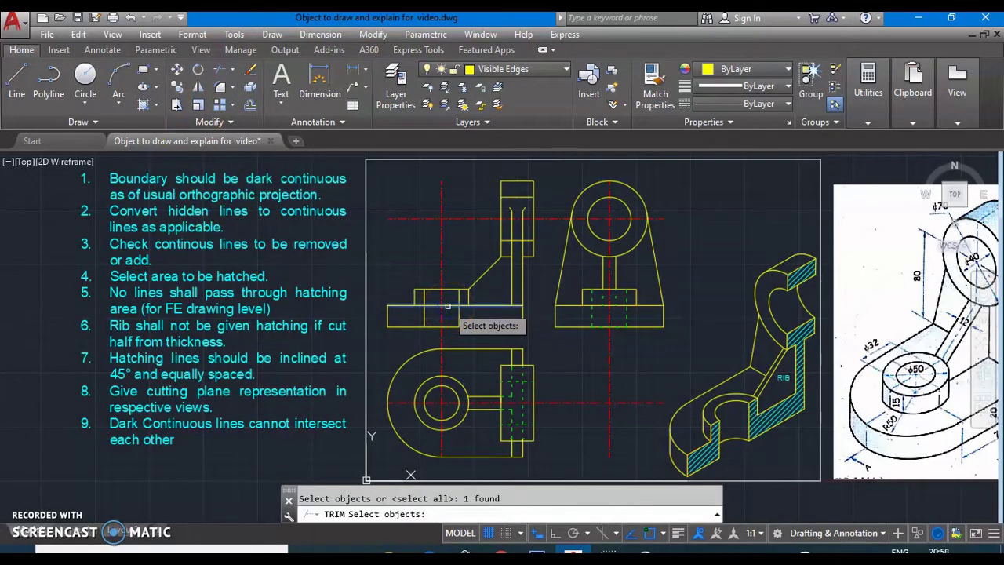
key(Escape)
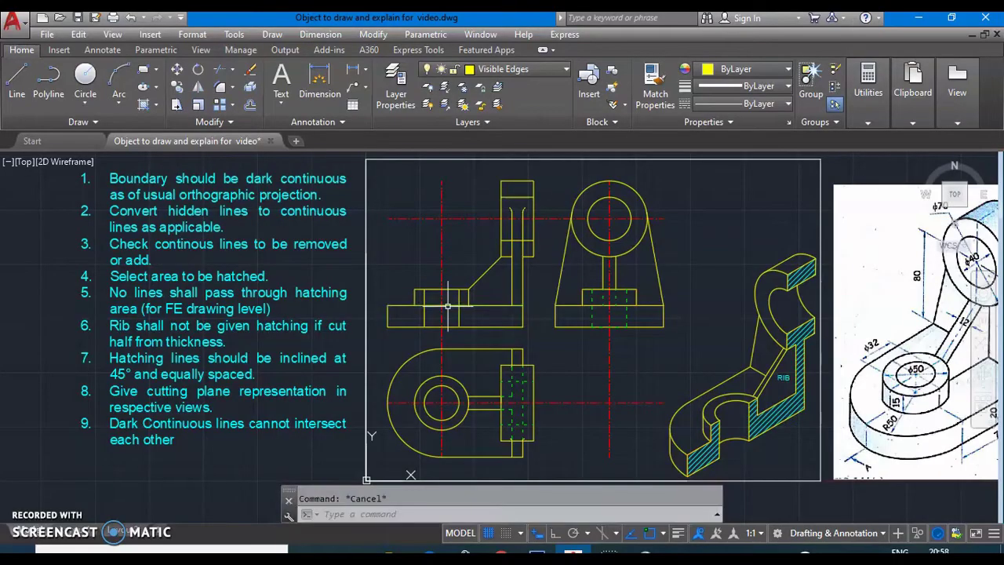
text(tr)
key(Return)
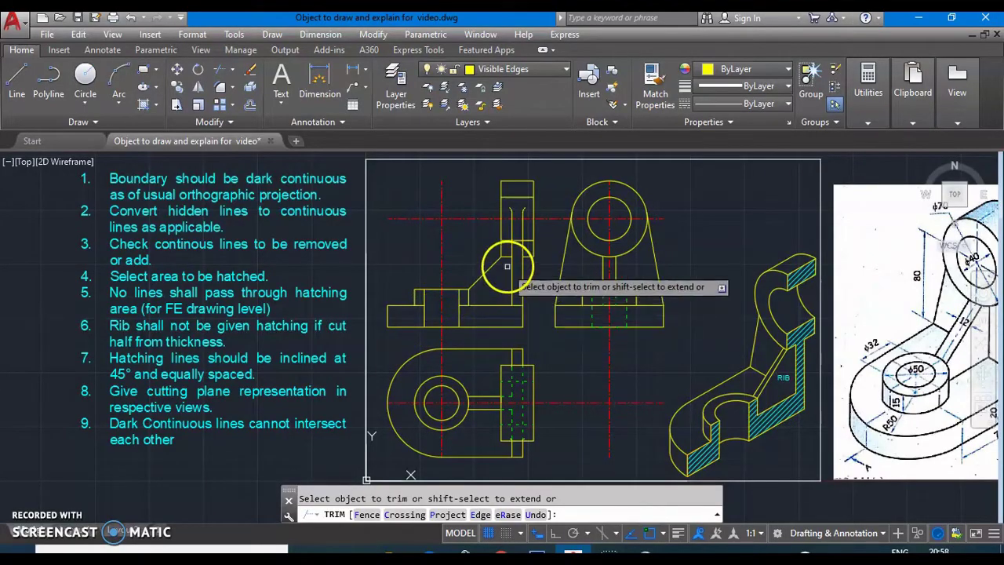
click(509, 232)
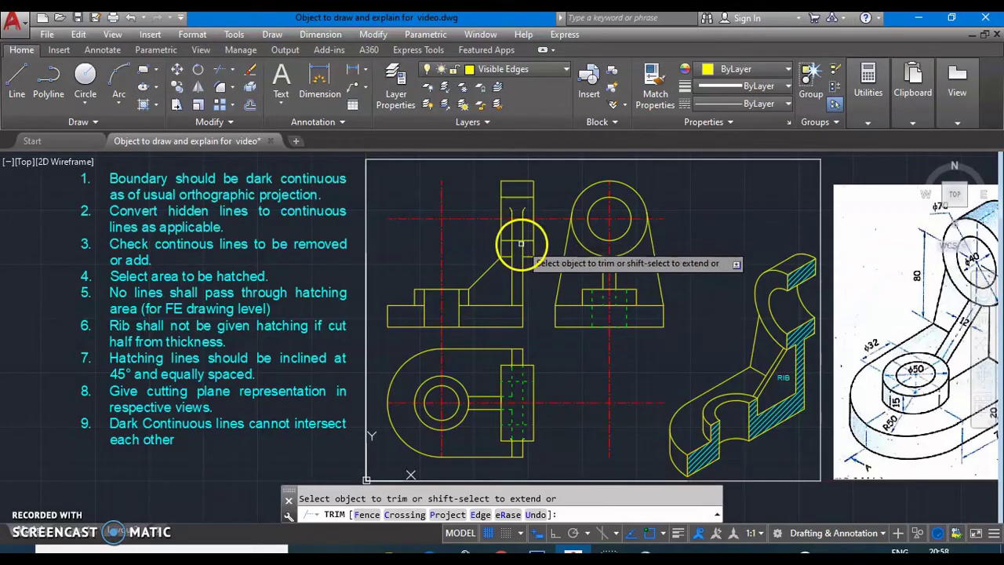
click(522, 229)
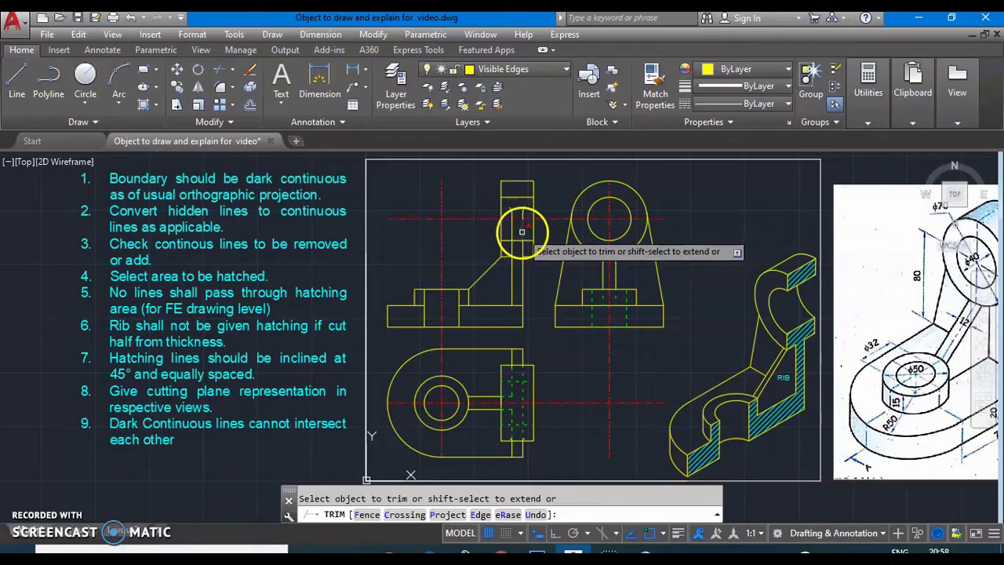
key(ctrl+z)
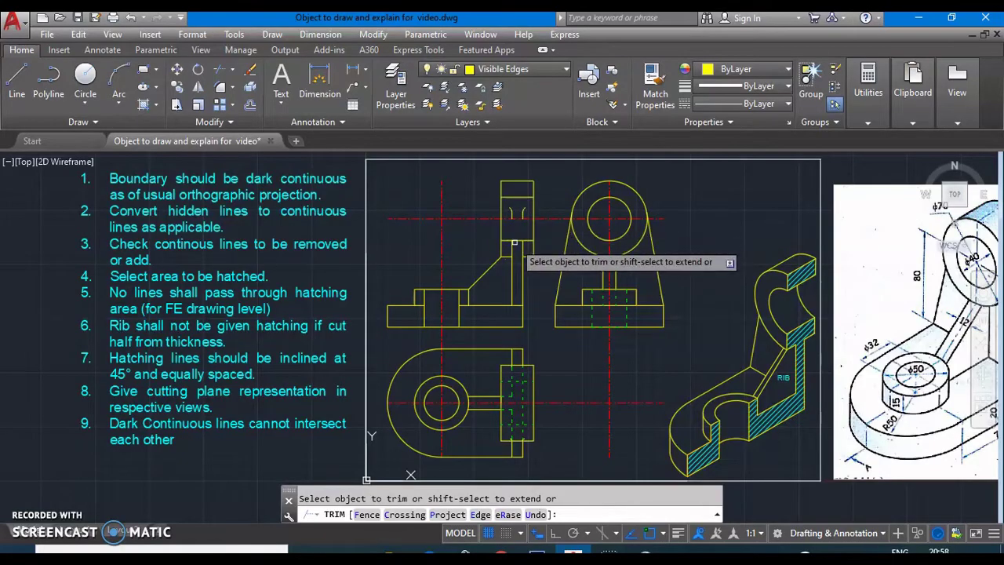
key(Escape)
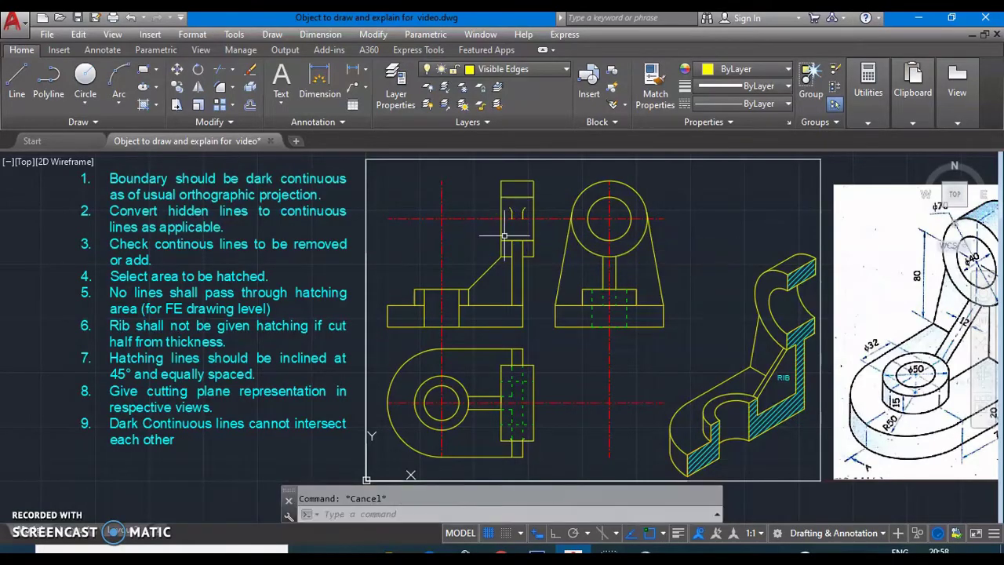
Erase the small curved break arcs in the front view's upright.
scroll(521, 210, up, 2)
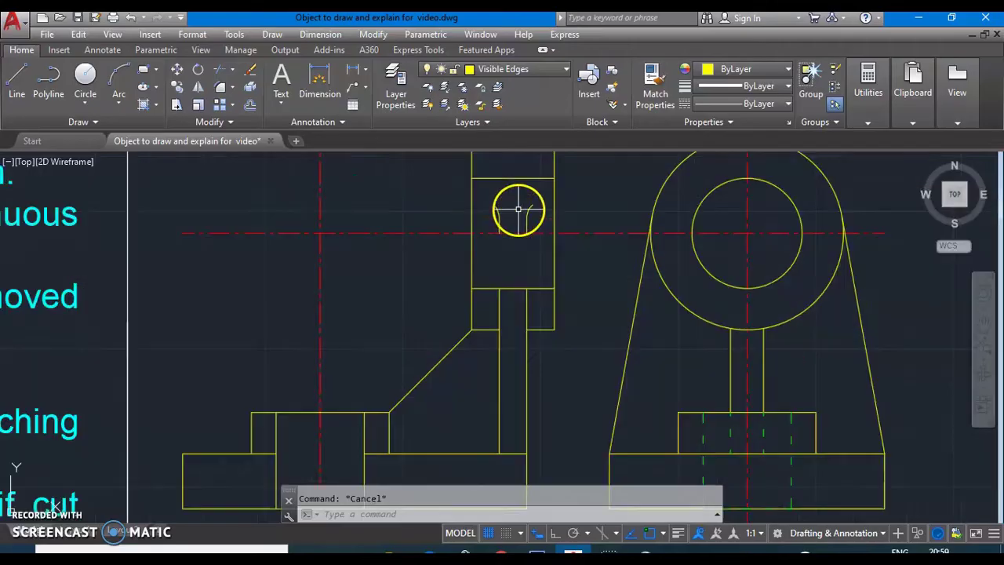
click(541, 212)
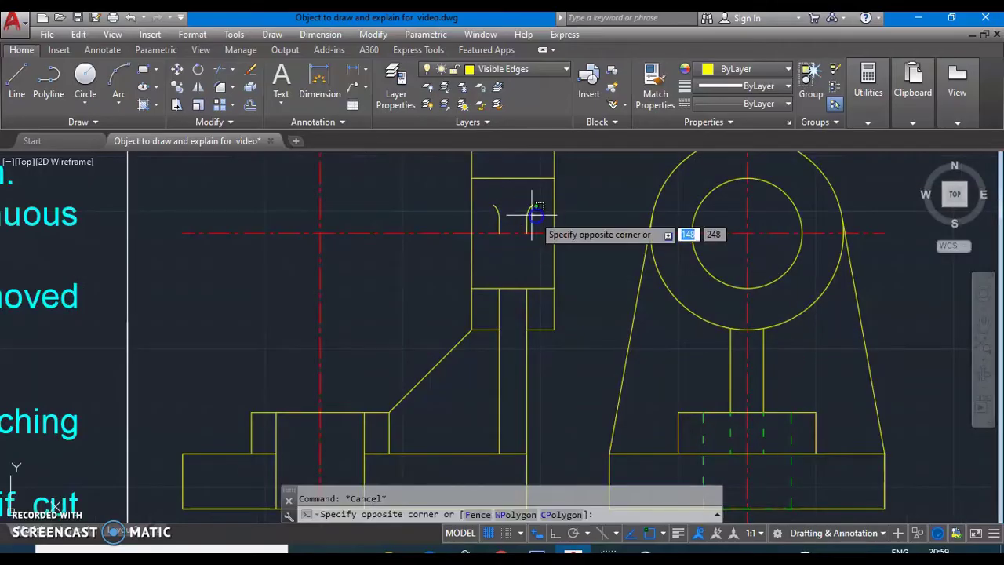
click(493, 206)
mouse_move(493, 206)
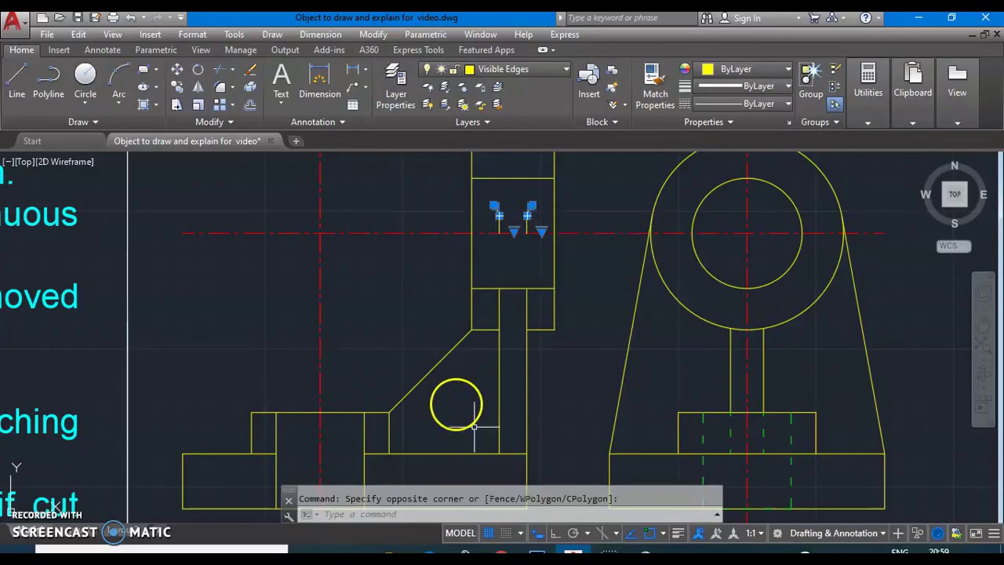
key(Delete)
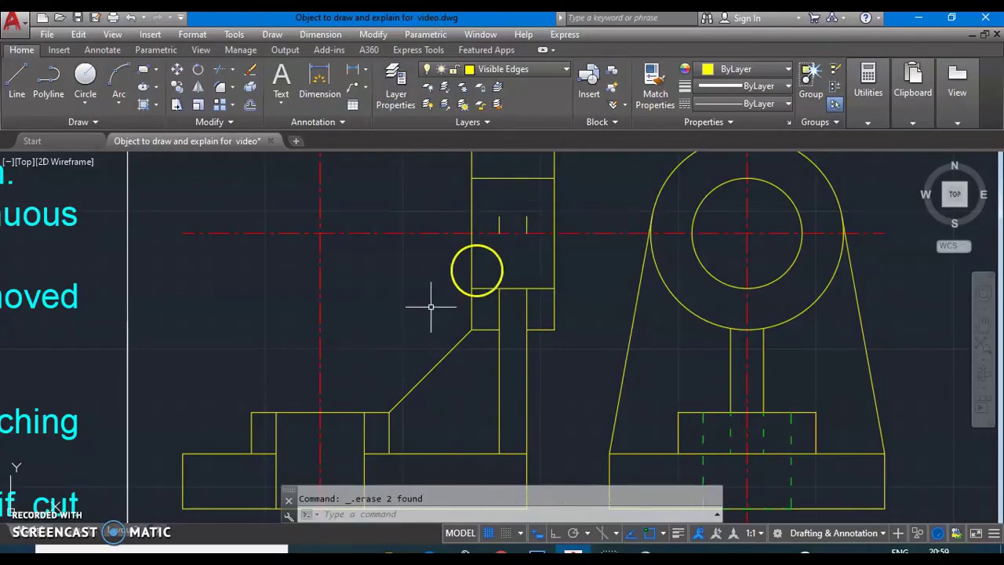
Erase the two short vertical lines in the upright and zoom to the whole drawing.
scroll(511, 246, up, 4)
middle_drag(538, 224, 559, 342)
click(605, 298)
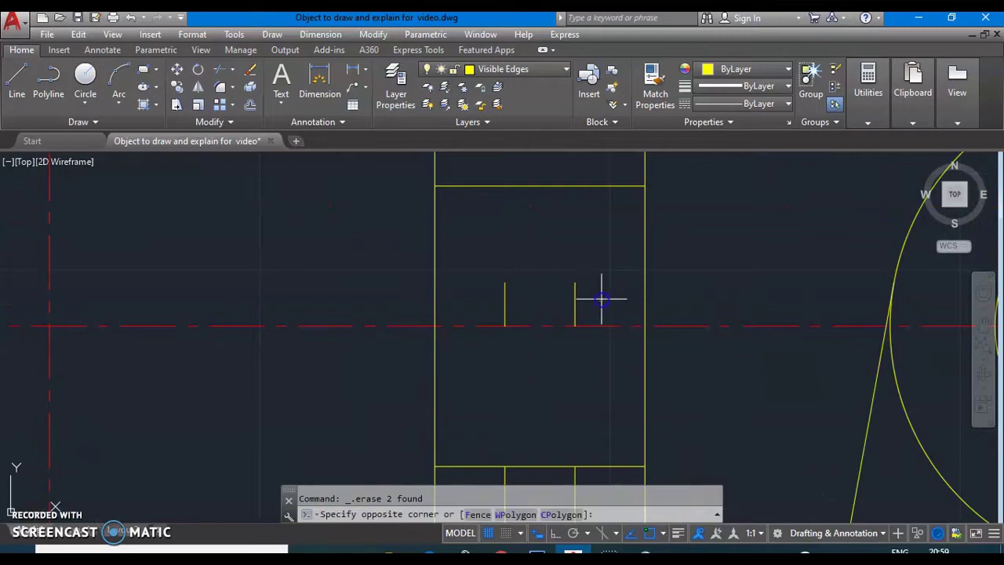
click(488, 268)
key(Delete)
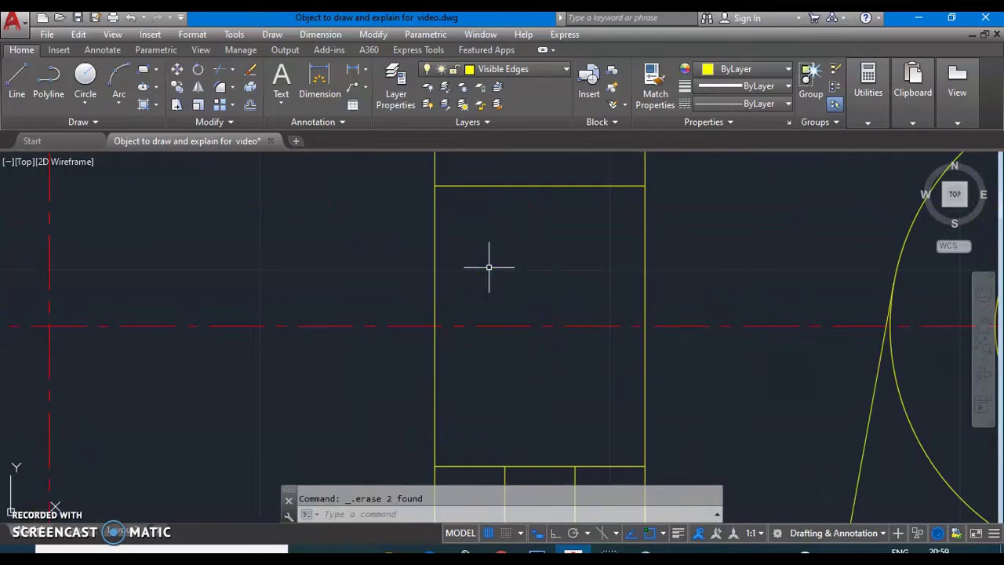
middle_click(489, 268)
middle_click(489, 267)
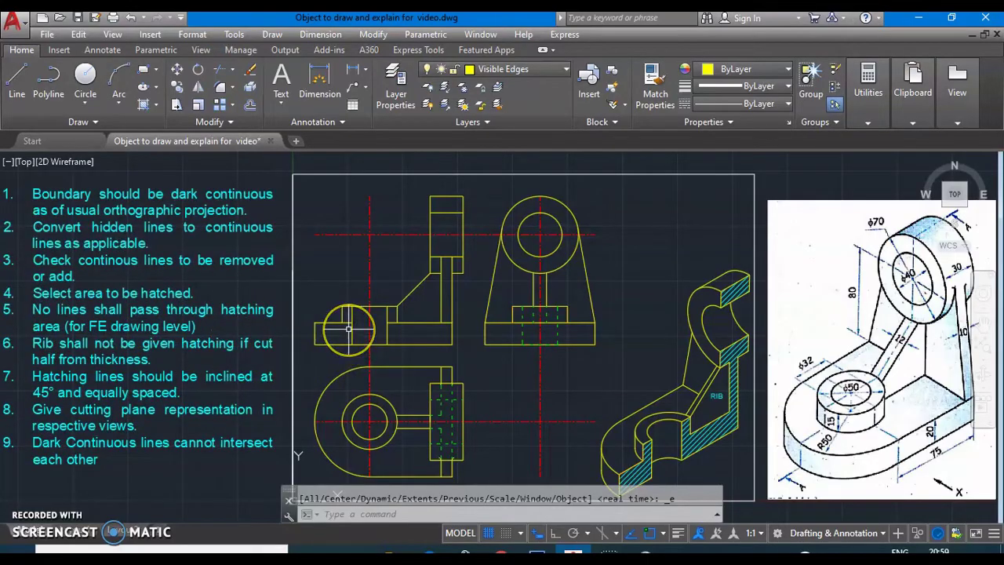
Trim two stray segments from the front view's base.
scroll(347, 328, up, 3)
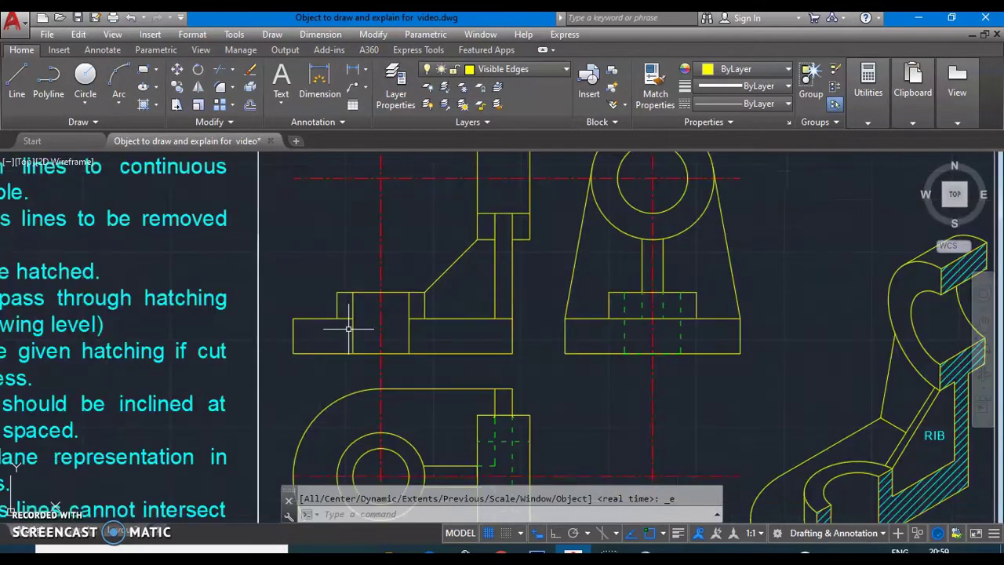
mouse_move(347, 327)
middle_down()
mouse_move(381, 340)
mouse_move(552, 326)
middle_up()
scroll(552, 325, up, 2)
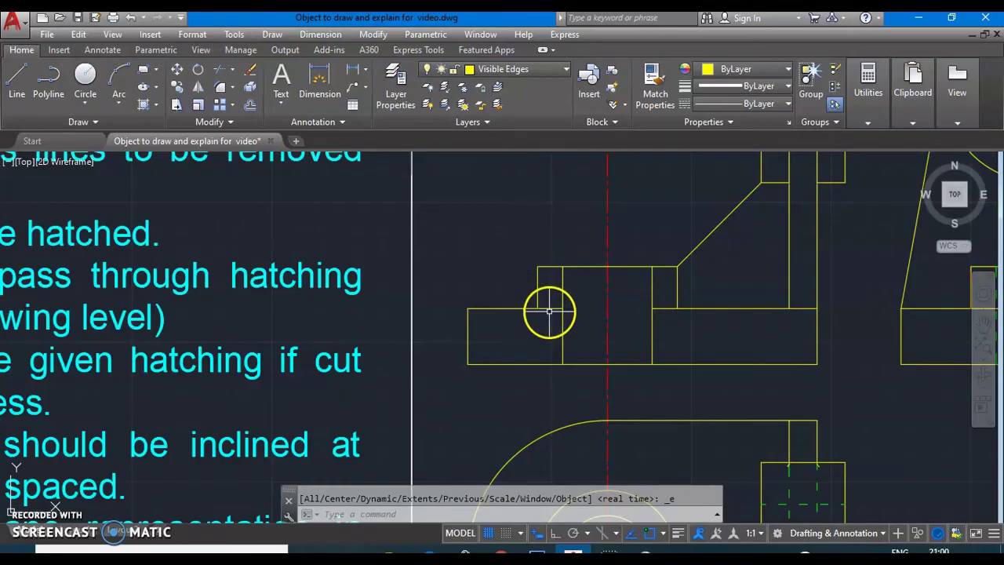
scroll(549, 309, down, 4)
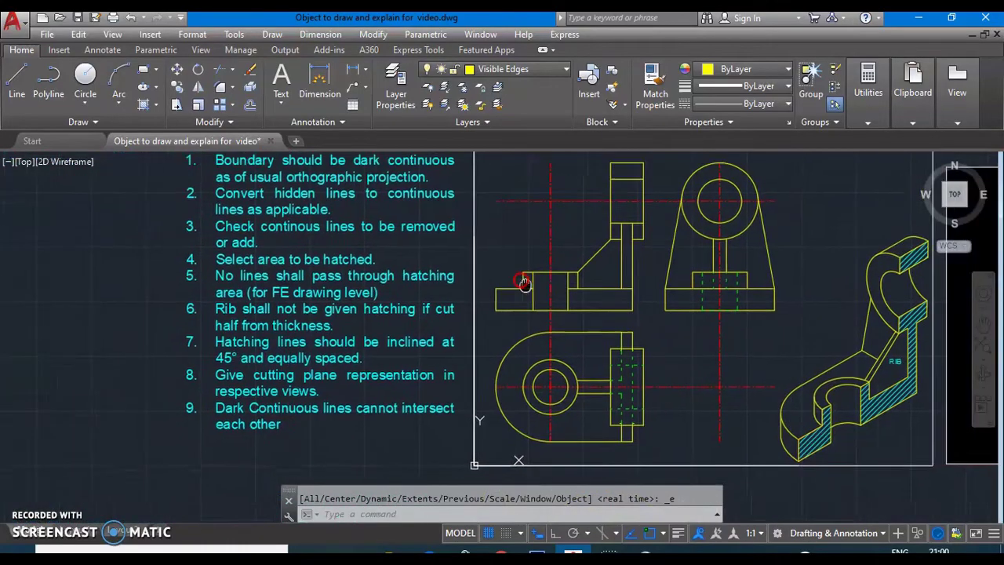
middle_drag(524, 283, 320, 293)
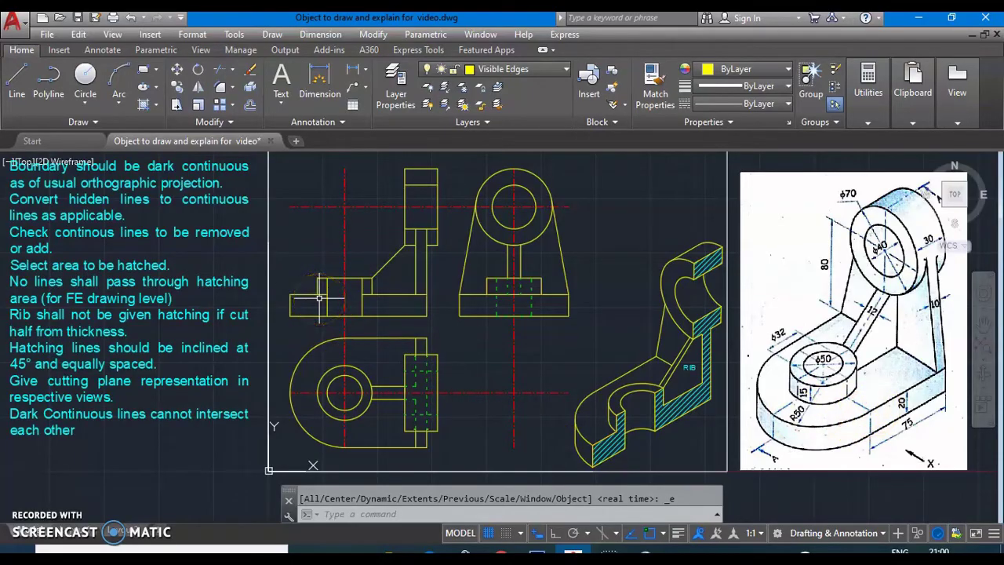
key(Return)
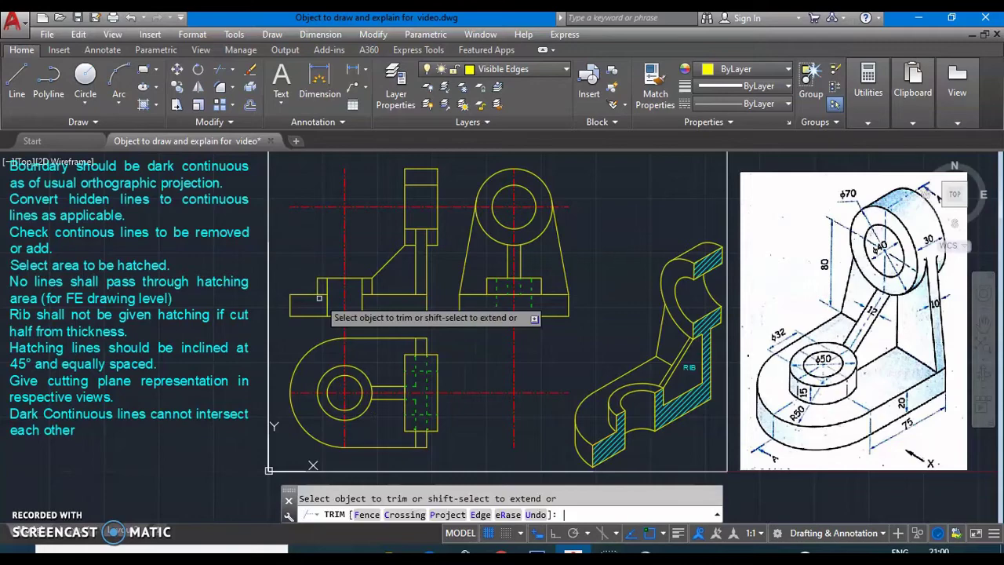
click(322, 294)
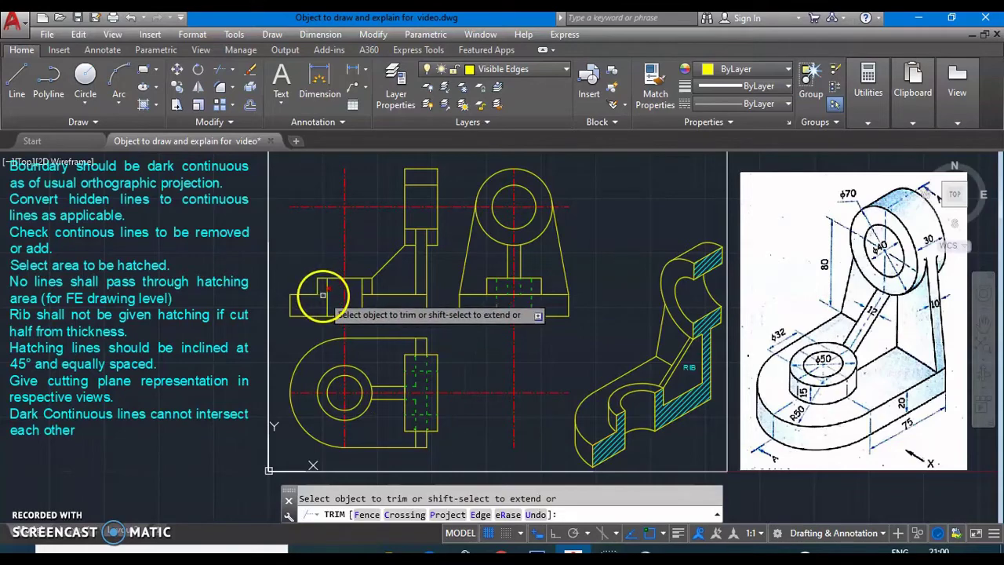
click(365, 293)
Trim the extra segments at the inclined rib's edges and in the upright.
click(392, 264)
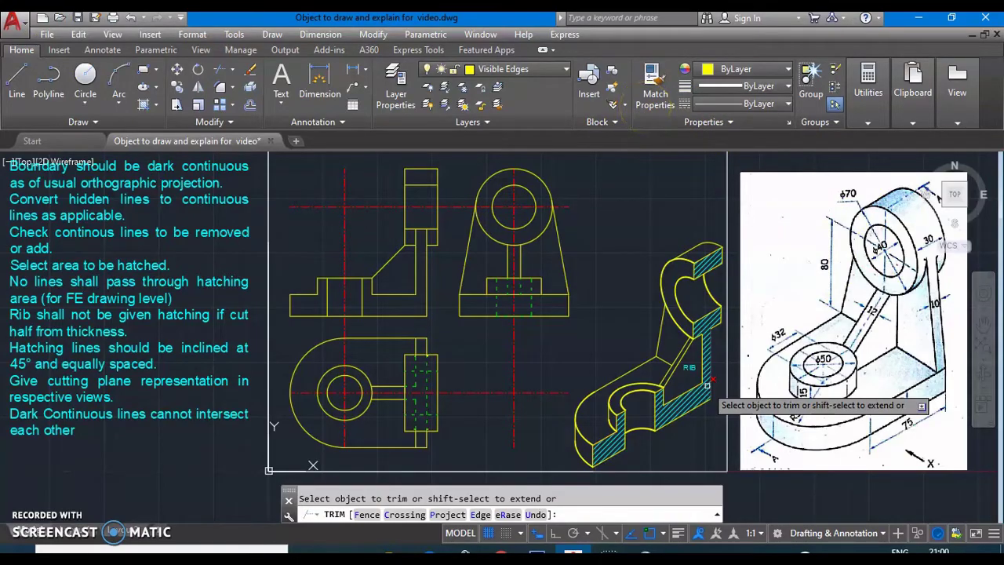
click(707, 385)
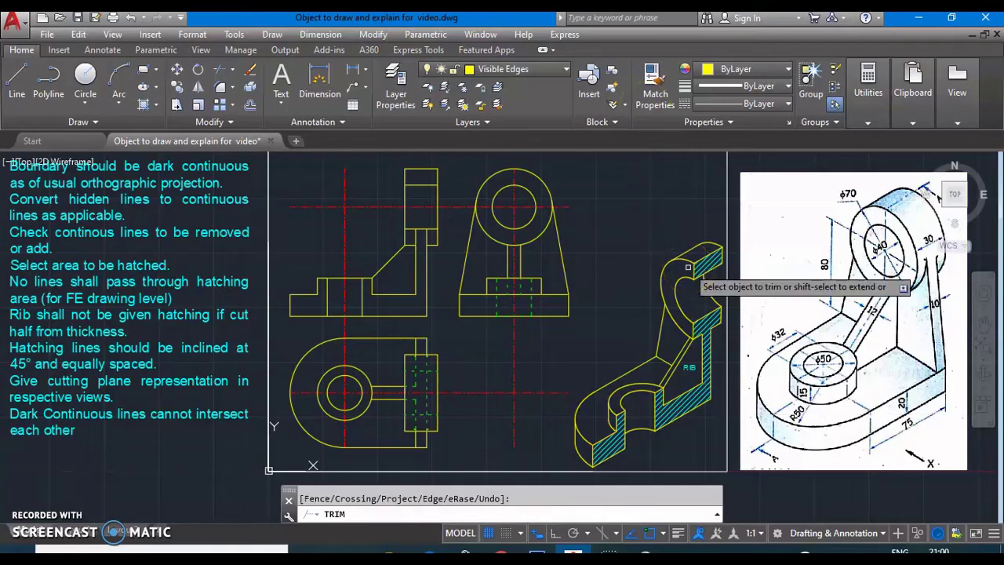
click(425, 237)
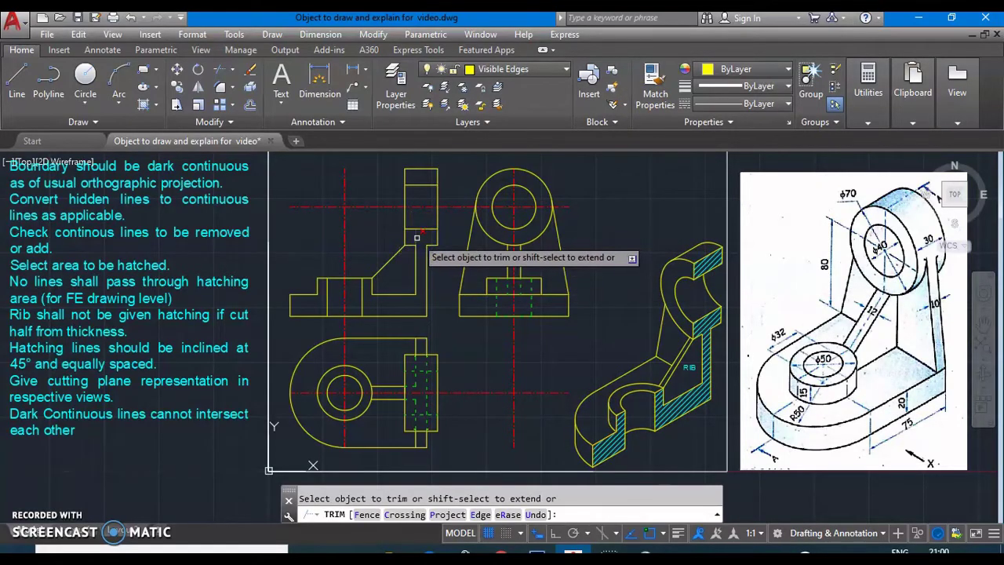
click(998, 330)
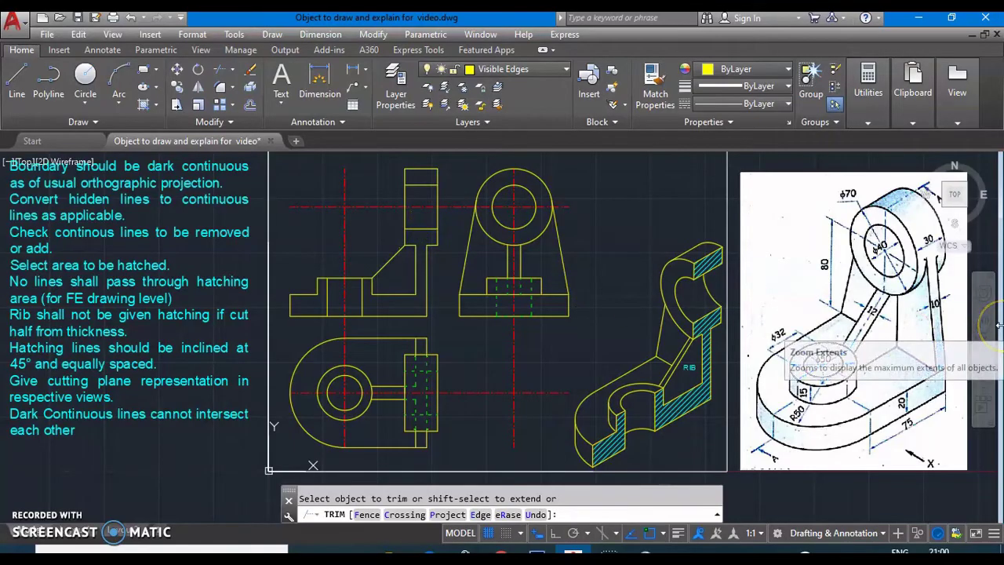
End trimming and shift the drawing to review the numbered hatching rules.
key(Escape)
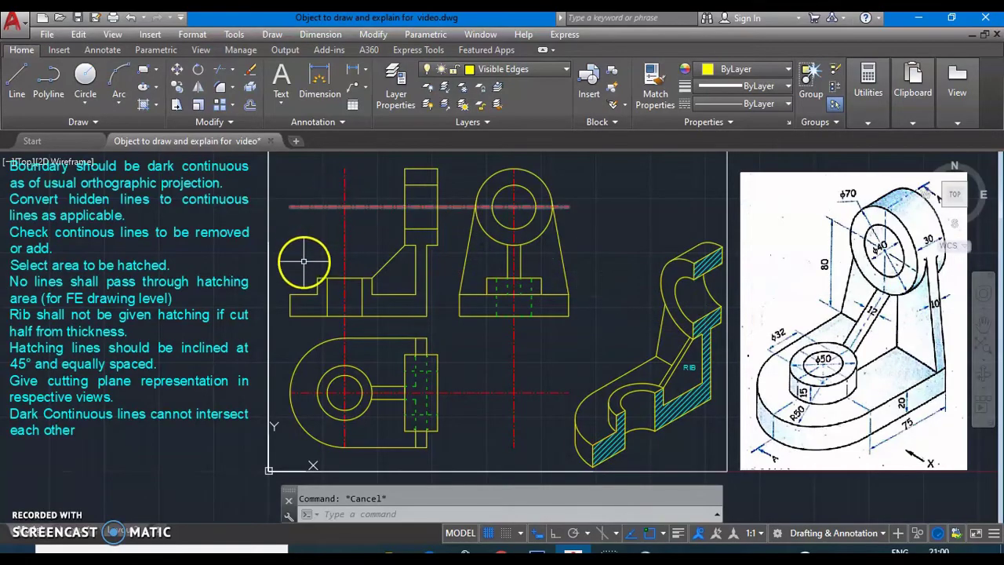
middle_drag(303, 262, 371, 283)
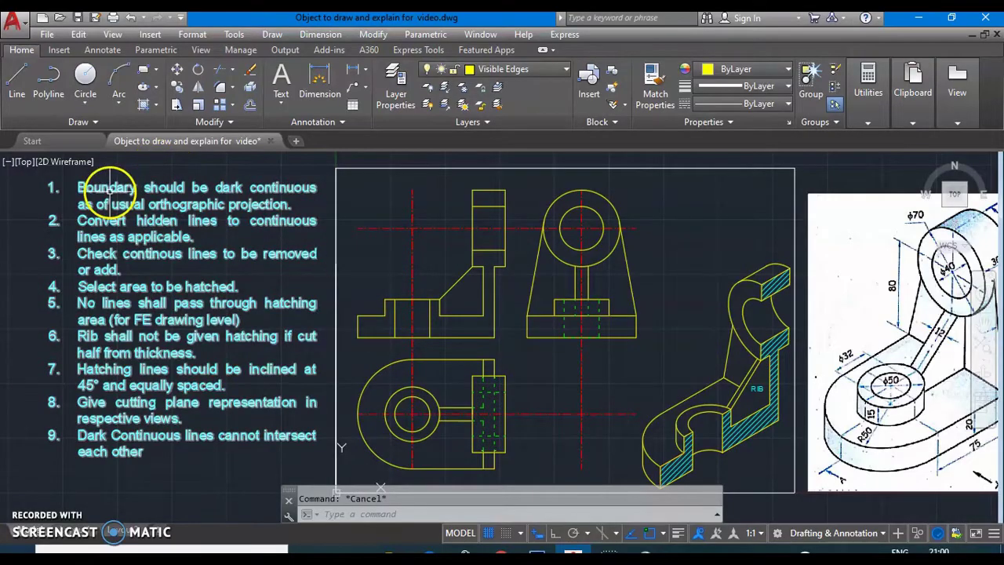
click(152, 286)
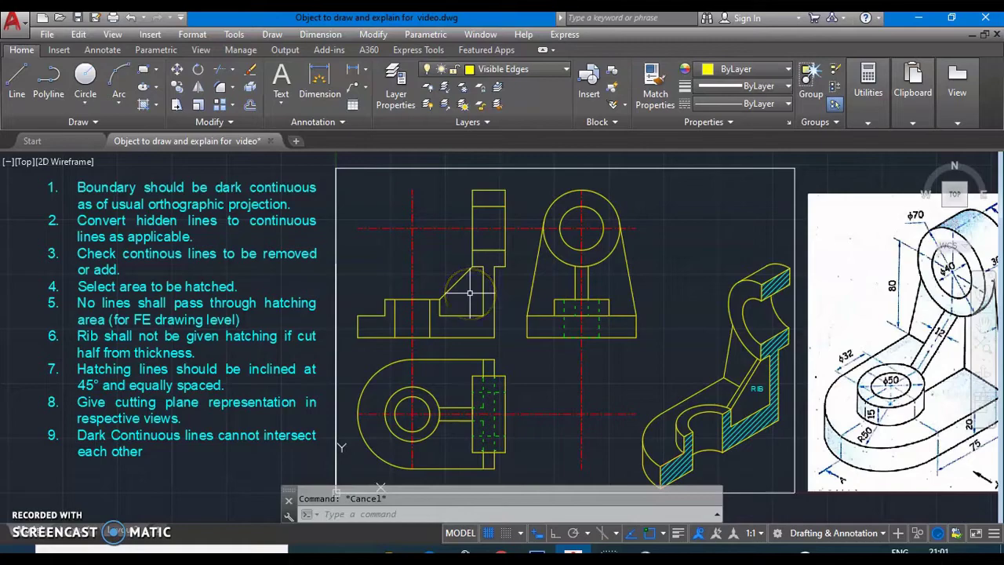
mouse_move(337, 326)
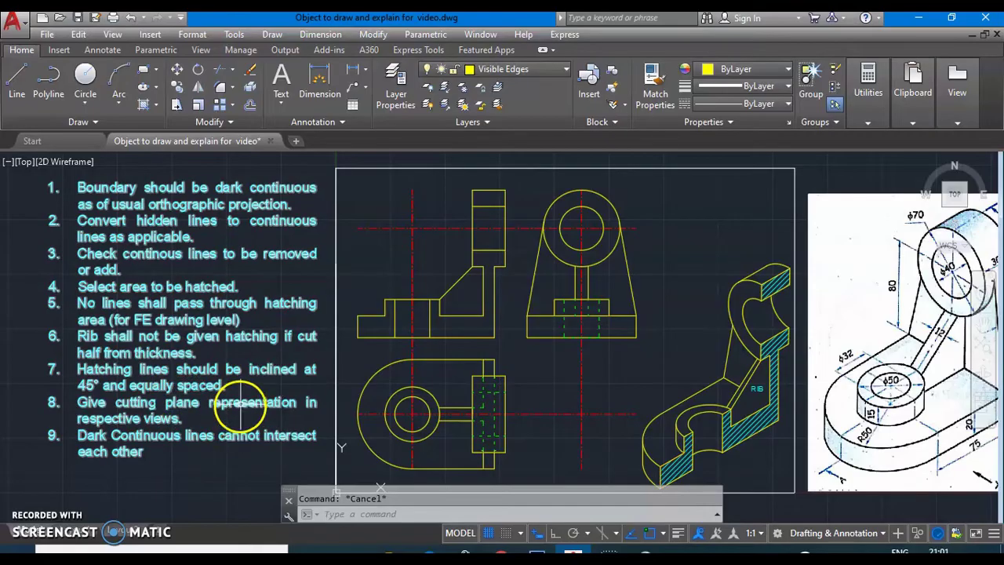
Start a hatch and pick the front view's base and the upright's top block.
click(272, 34)
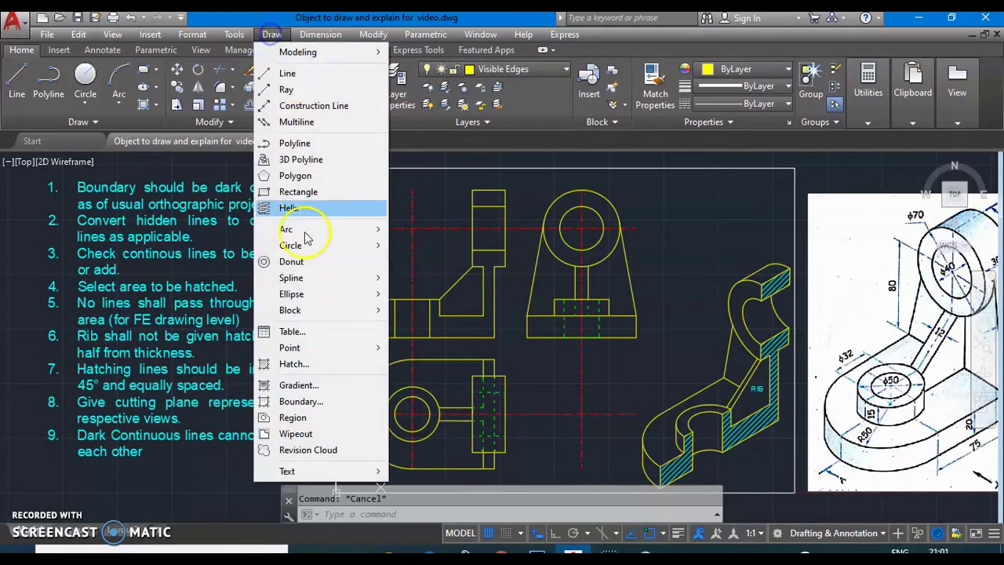
key(Escape)
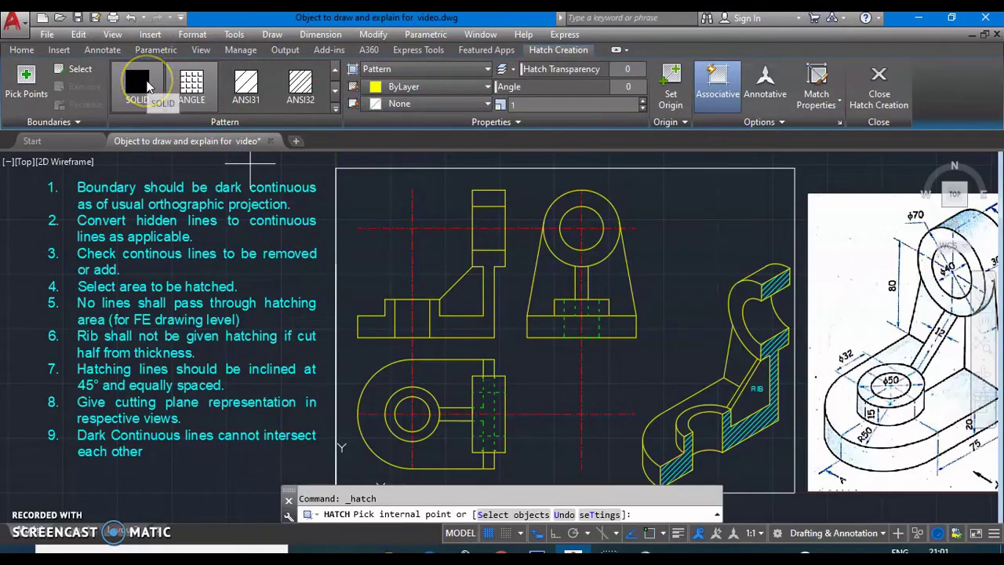
click(26, 78)
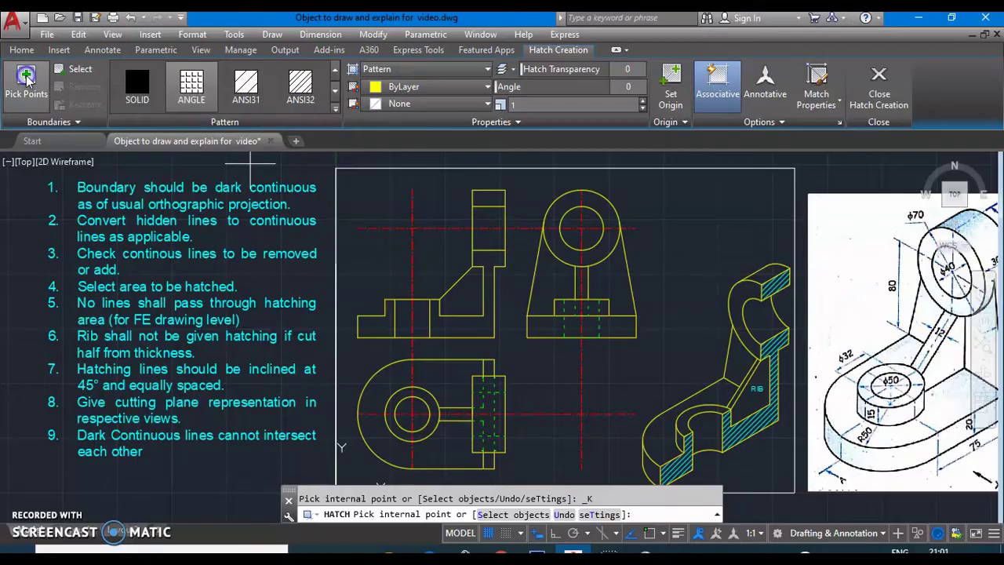
click(384, 324)
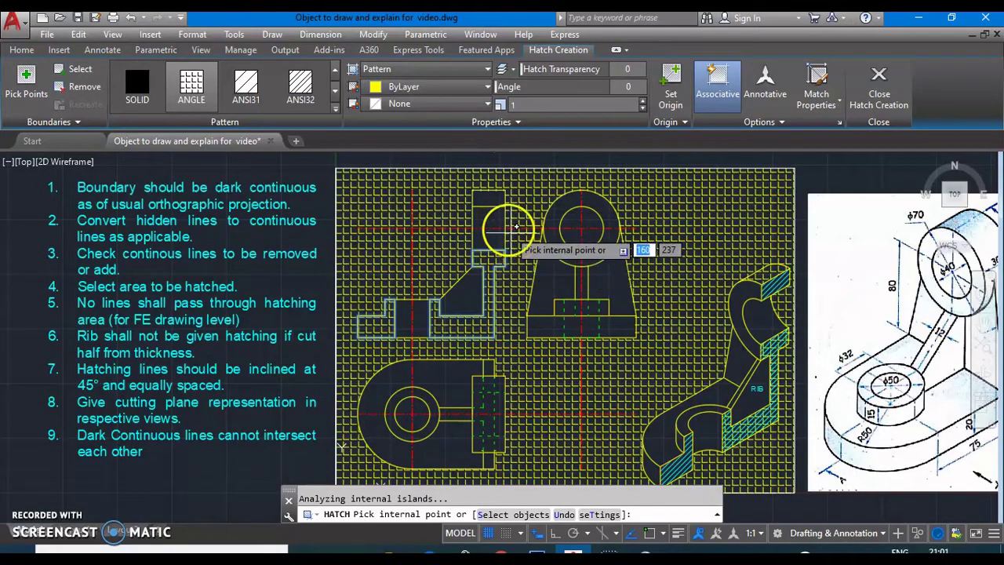
click(495, 195)
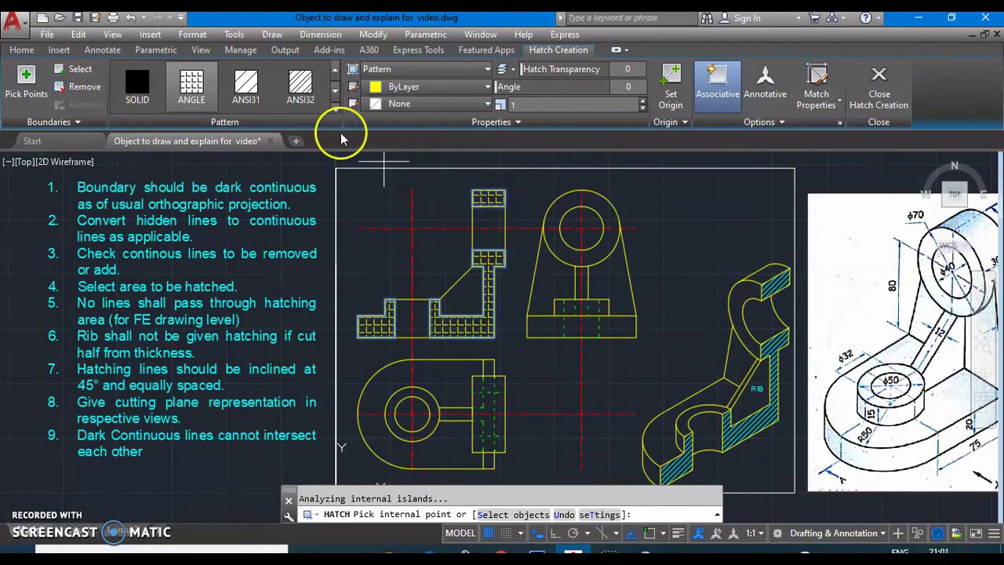
Try ANSI31, ANSI32 and SOLID patterns with ByLayer colour, then commit the hatch.
click(262, 114)
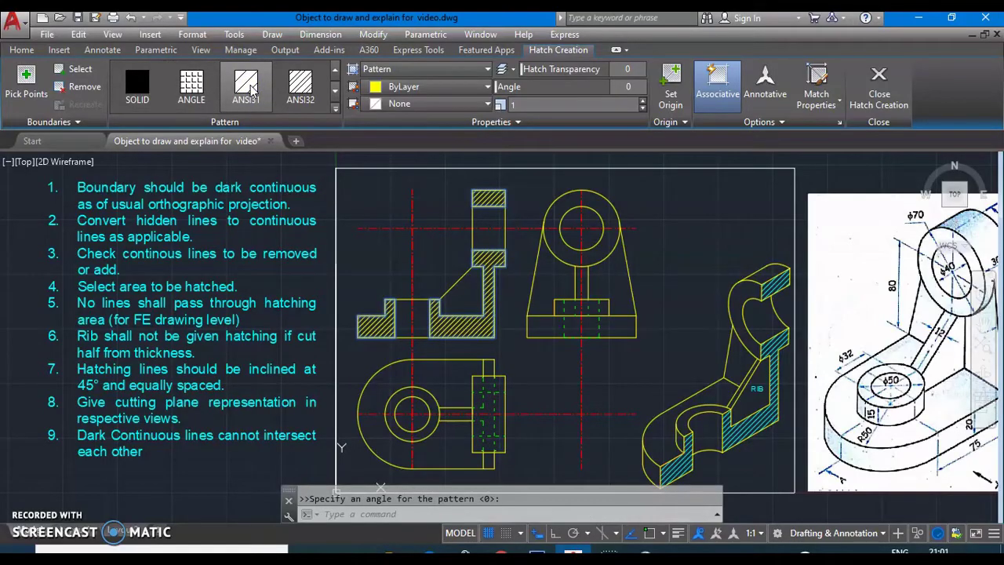
click(292, 85)
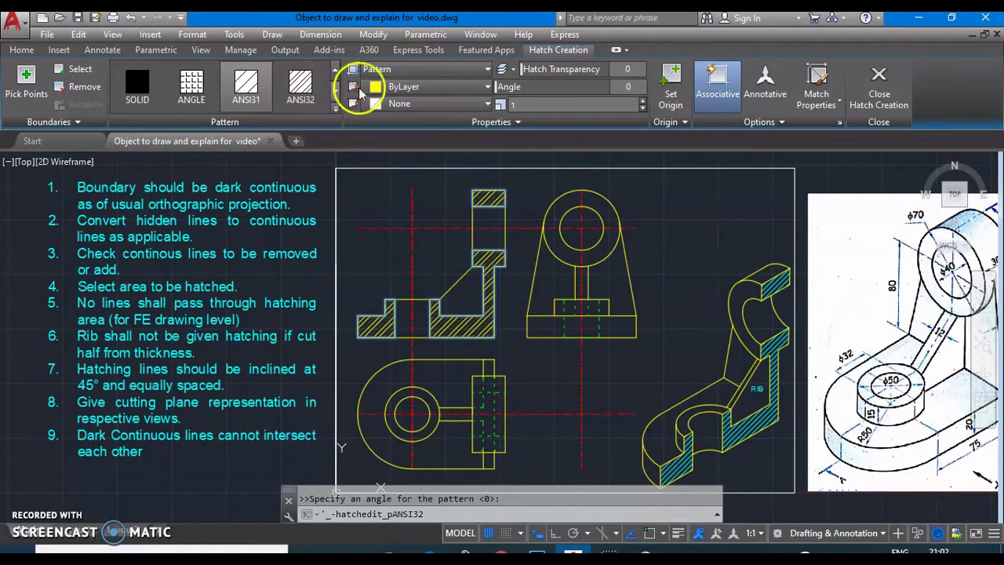
click(436, 88)
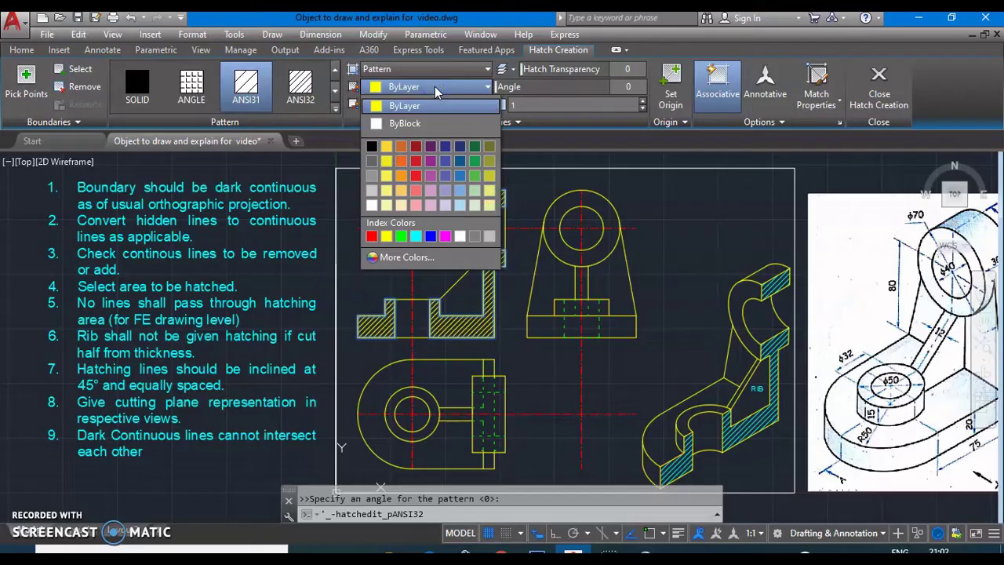
click(436, 88)
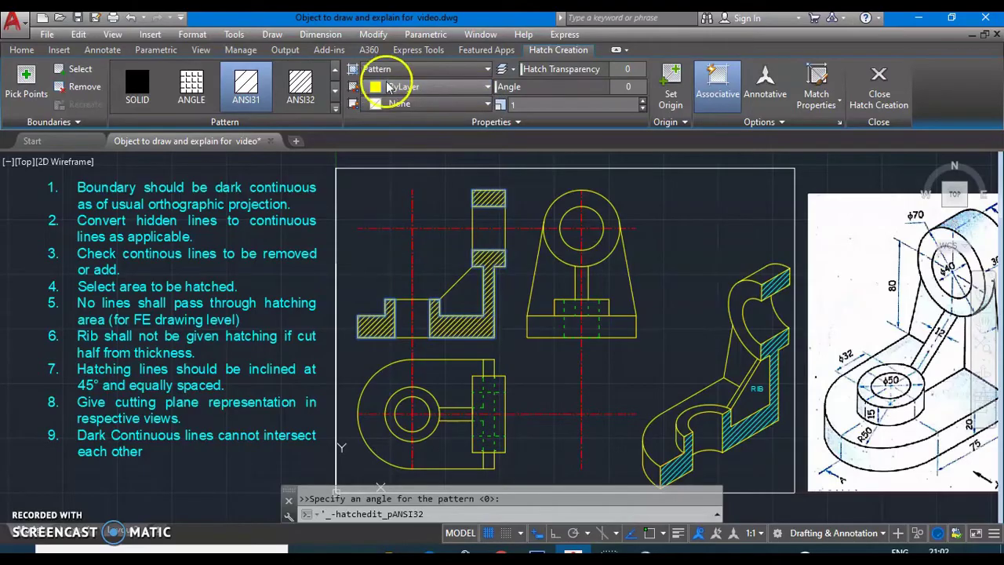
click(141, 81)
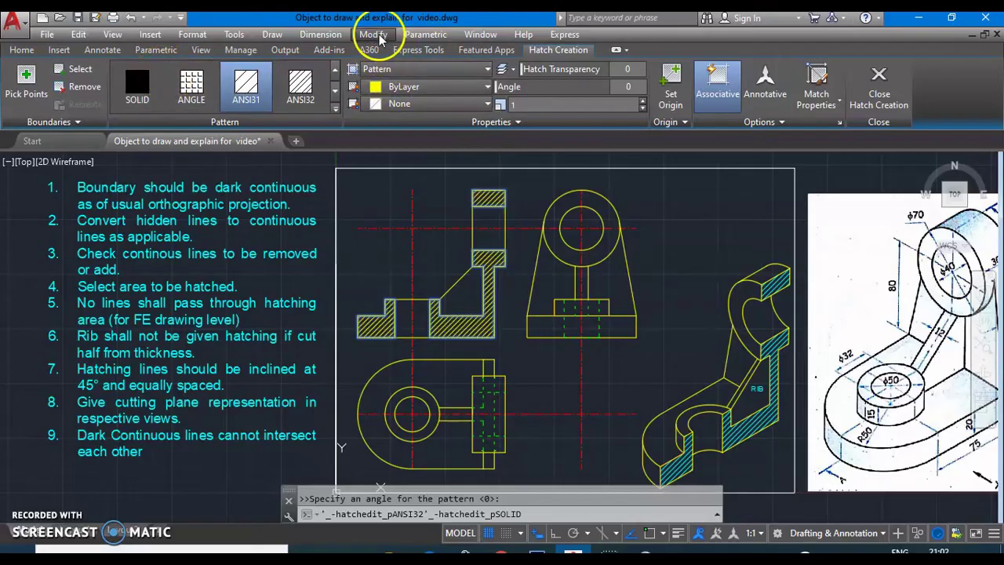
click(333, 39)
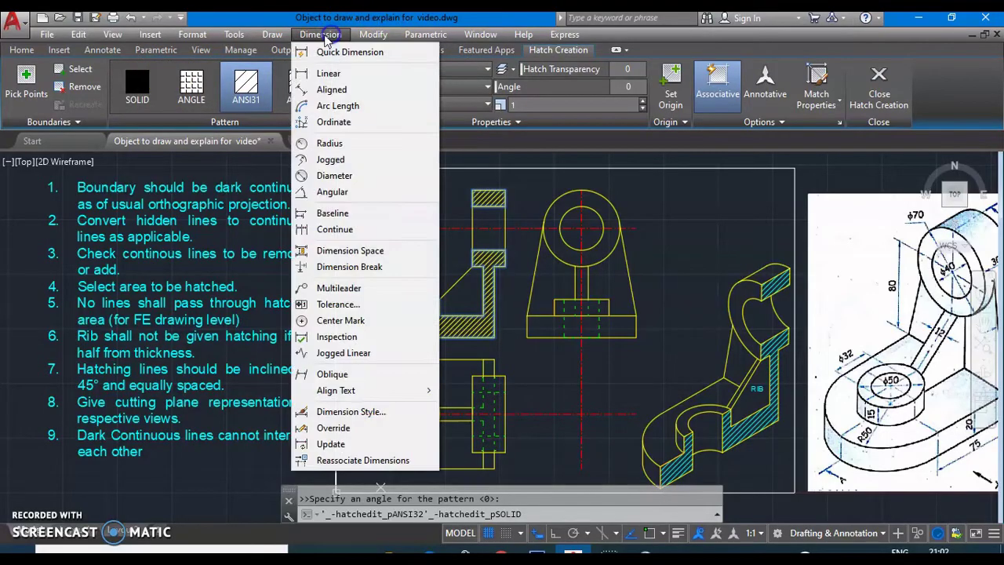
click(328, 36)
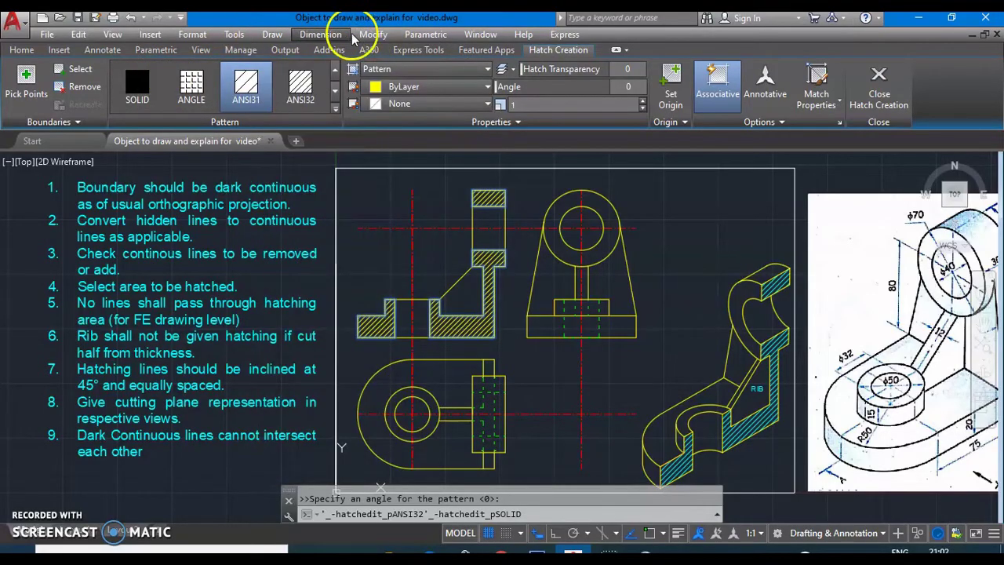
click(876, 73)
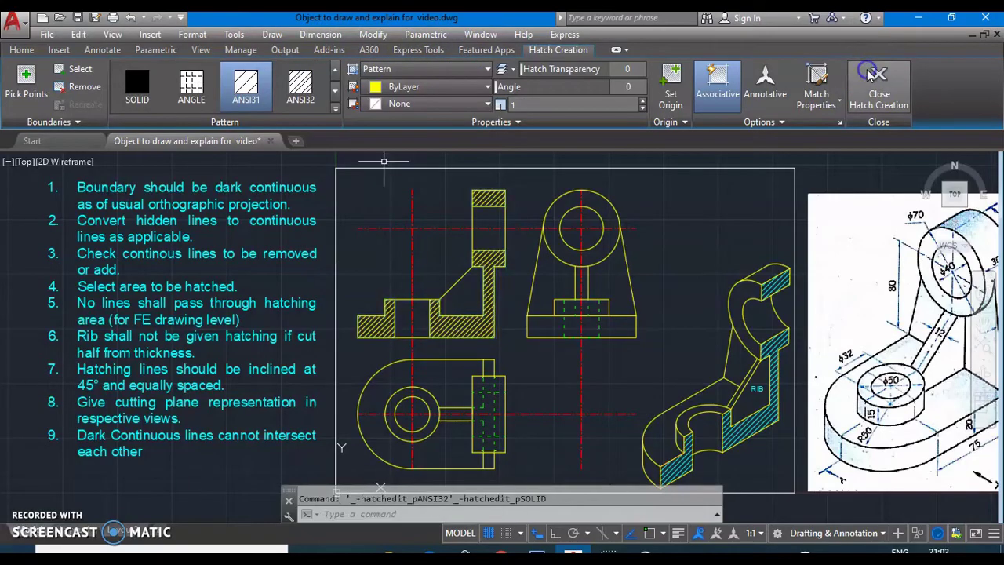
Make Hatching lines the current layer and delete the old yellow hatch.
click(536, 69)
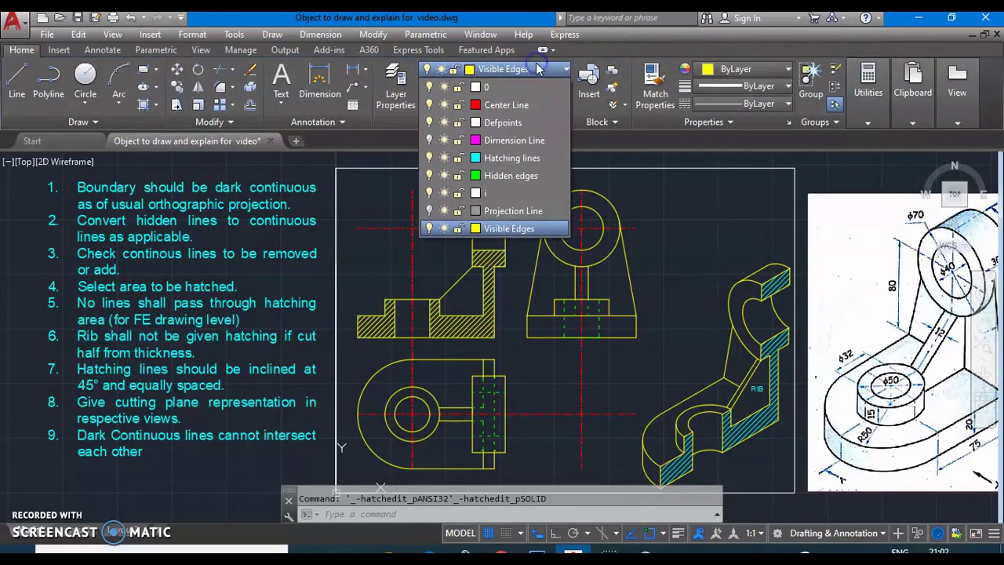
click(541, 158)
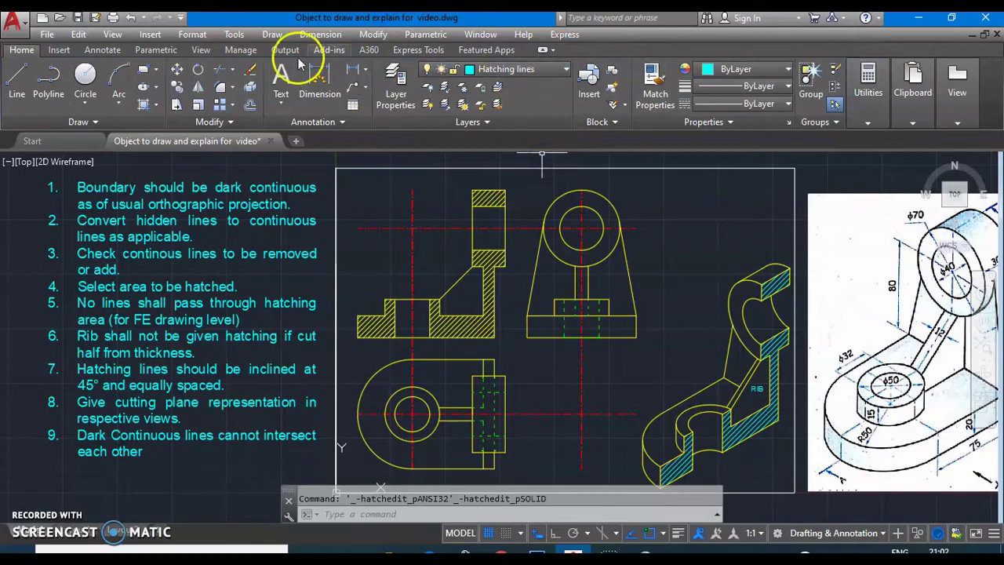
click(276, 35)
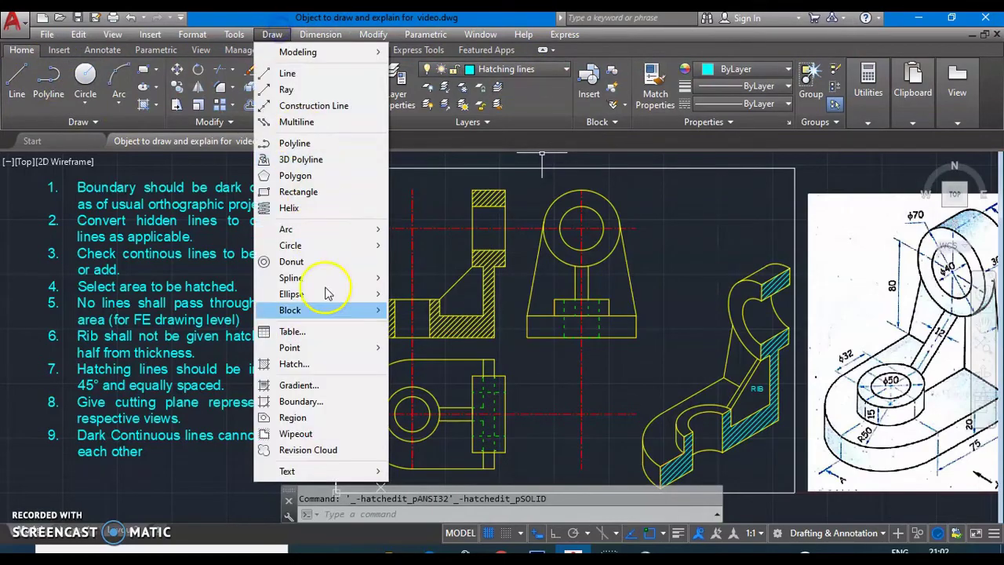
click(339, 363)
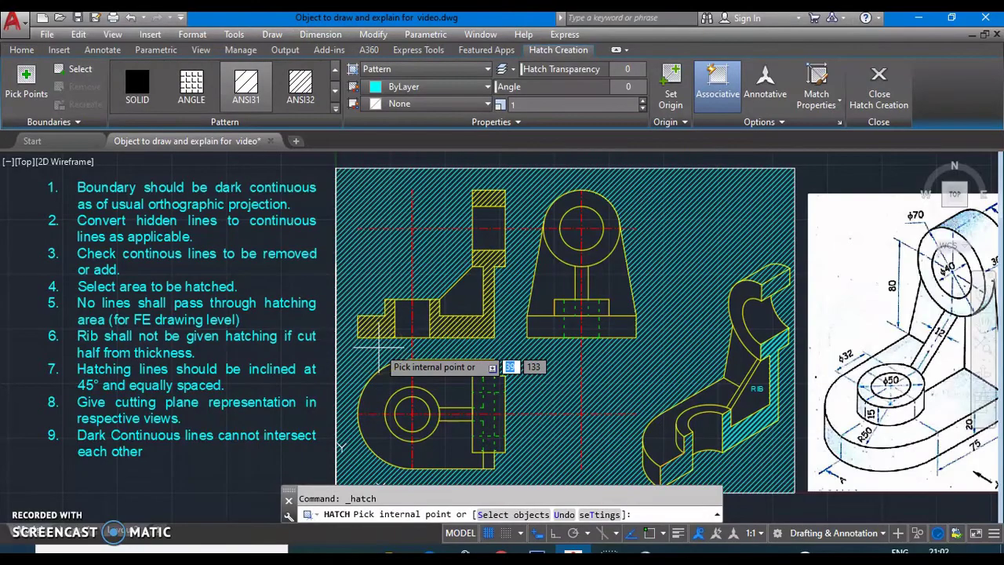
key(Escape)
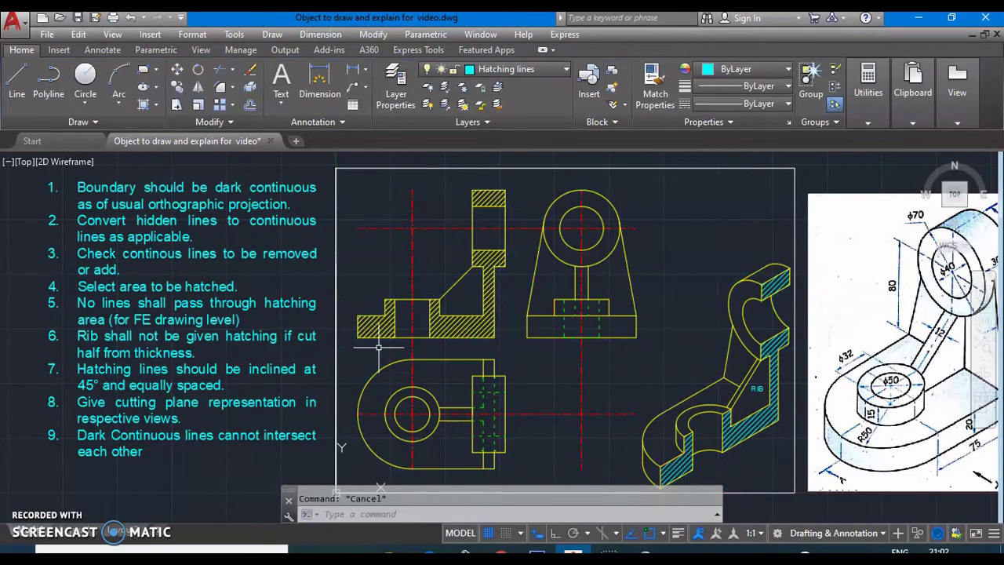
click(470, 329)
click(471, 329)
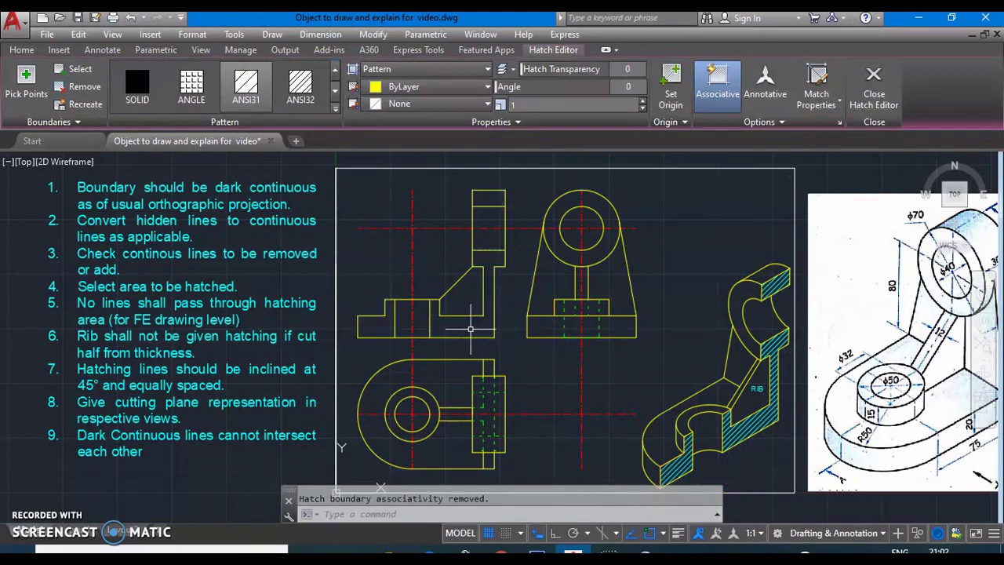
key(Escape)
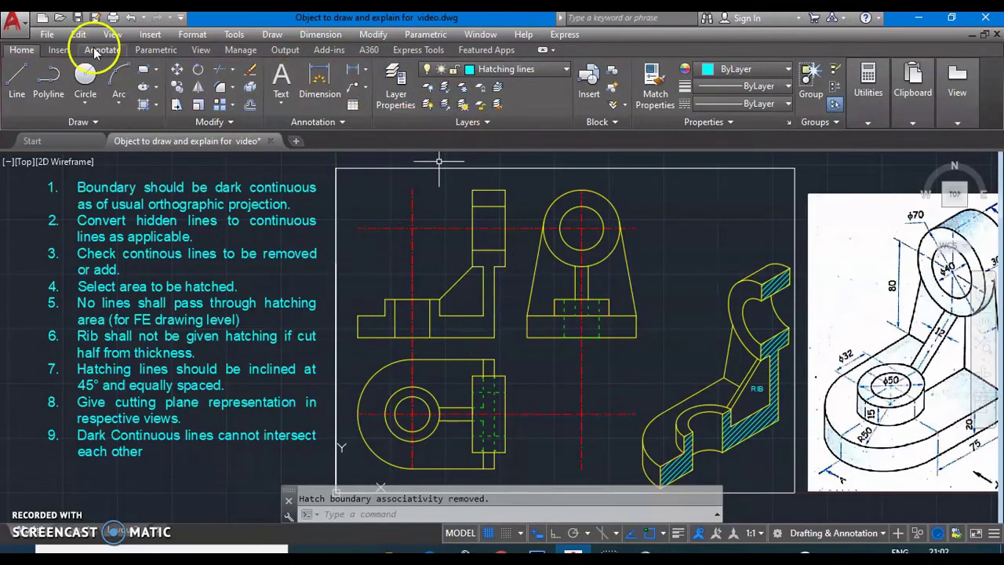
Hatch the front view's left step, rib-side, middle and top regions with ANSI31.
click(272, 34)
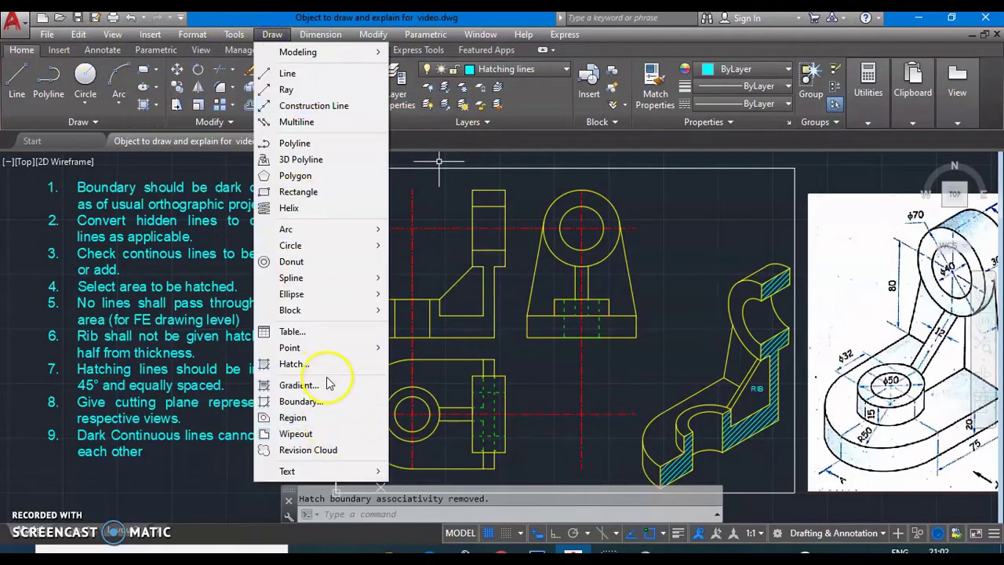
click(327, 368)
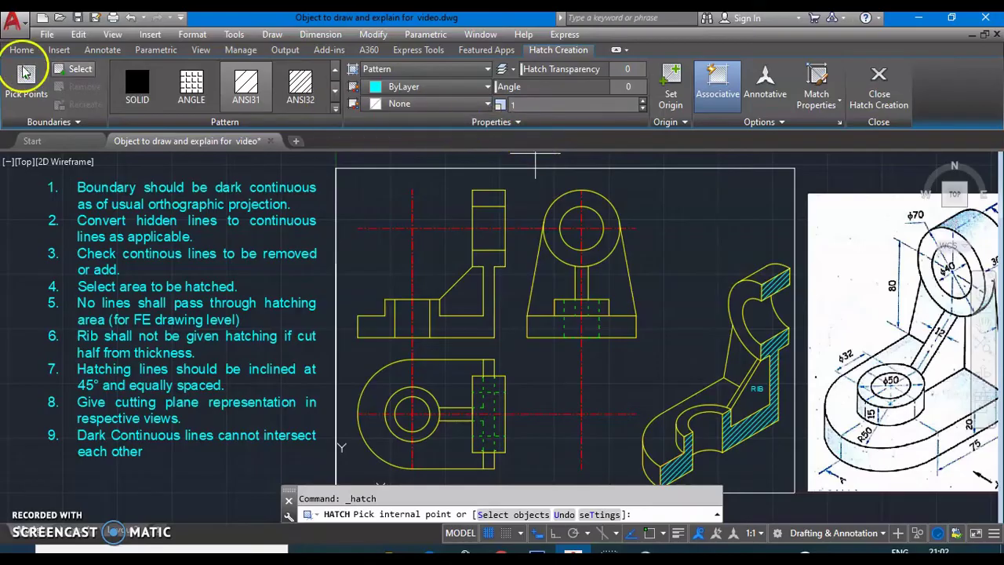
click(26, 76)
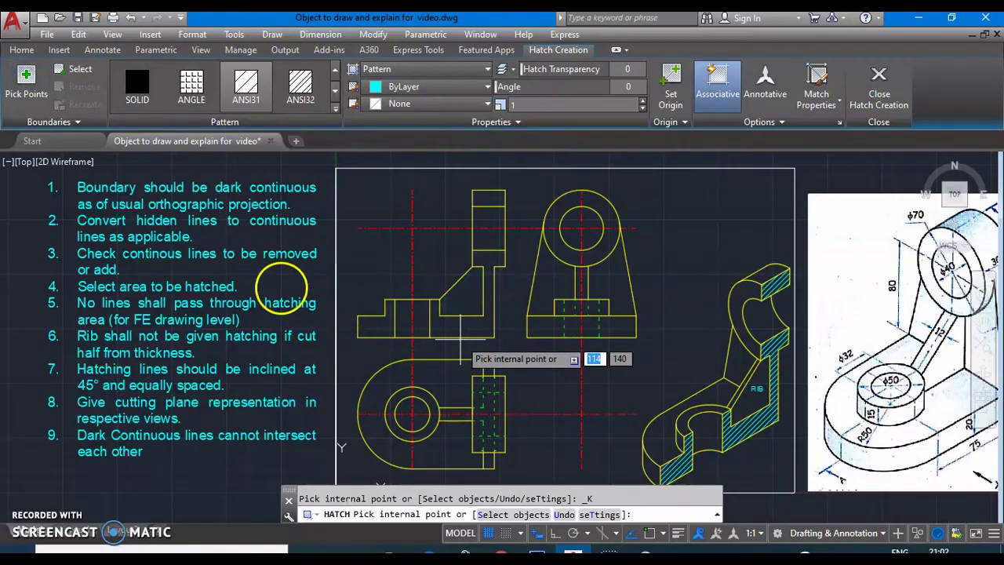
click(378, 328)
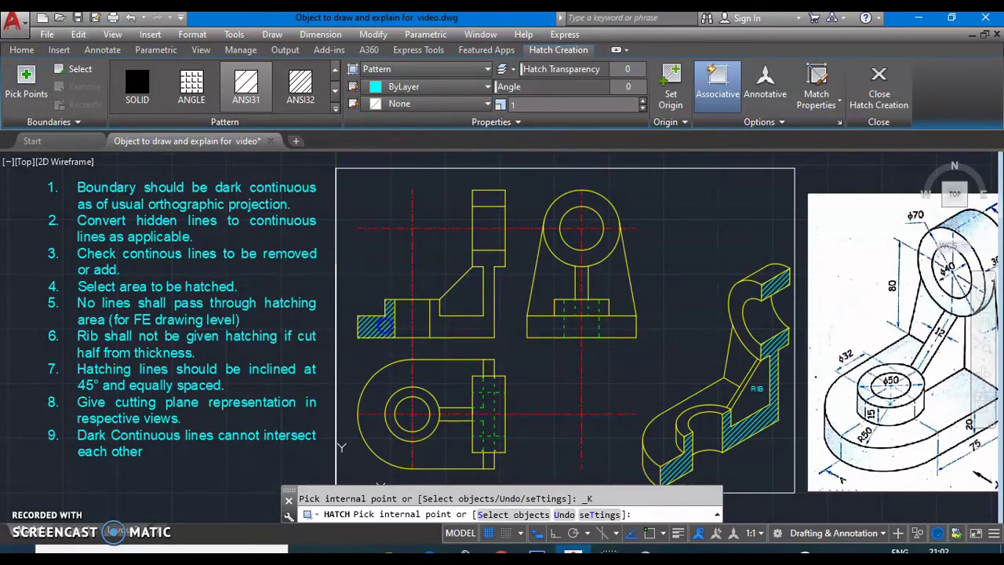
click(466, 327)
click(489, 261)
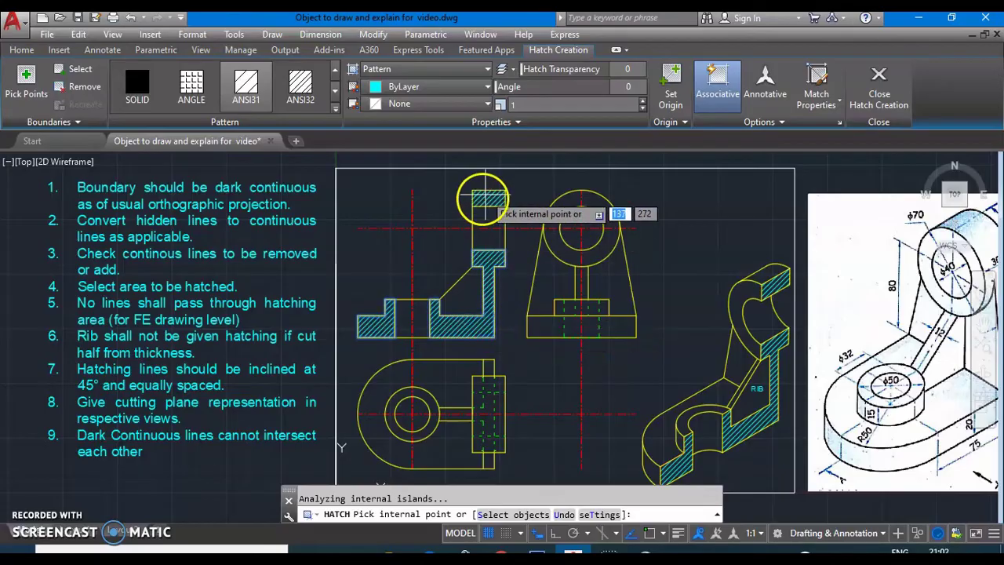
click(484, 196)
click(251, 90)
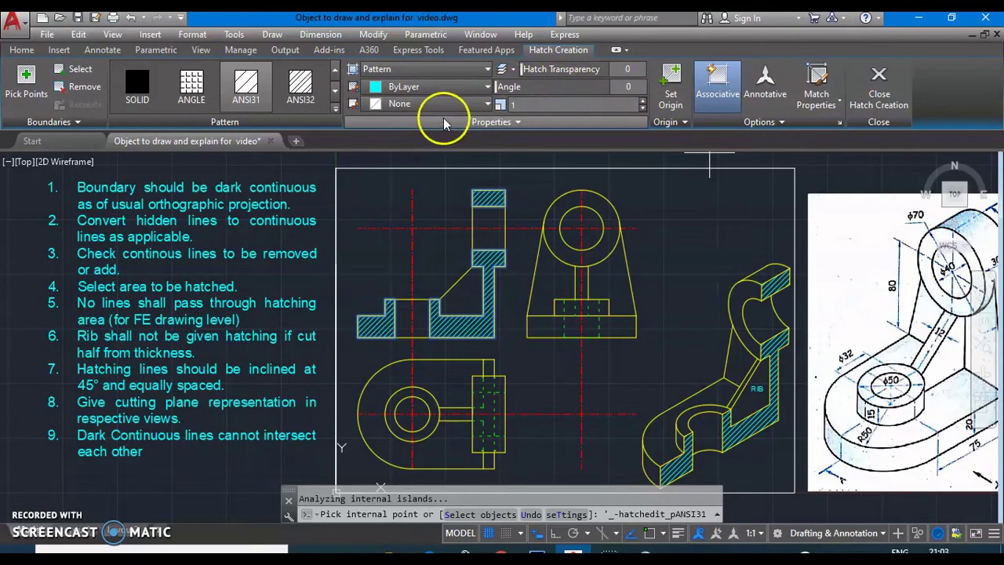
Commit the cyan ANSI31 hatch on the front view.
click(879, 90)
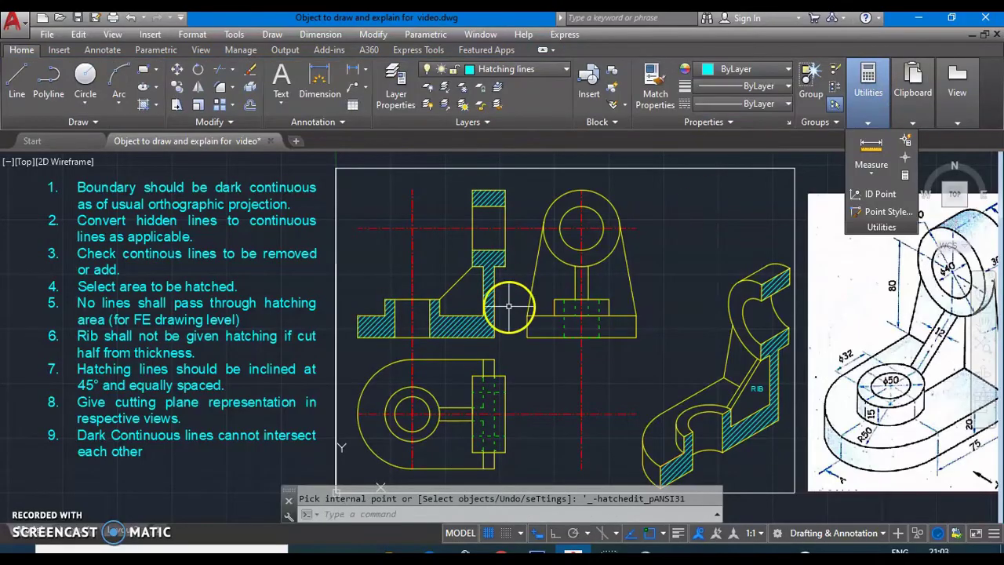
scroll(456, 305, up, 2)
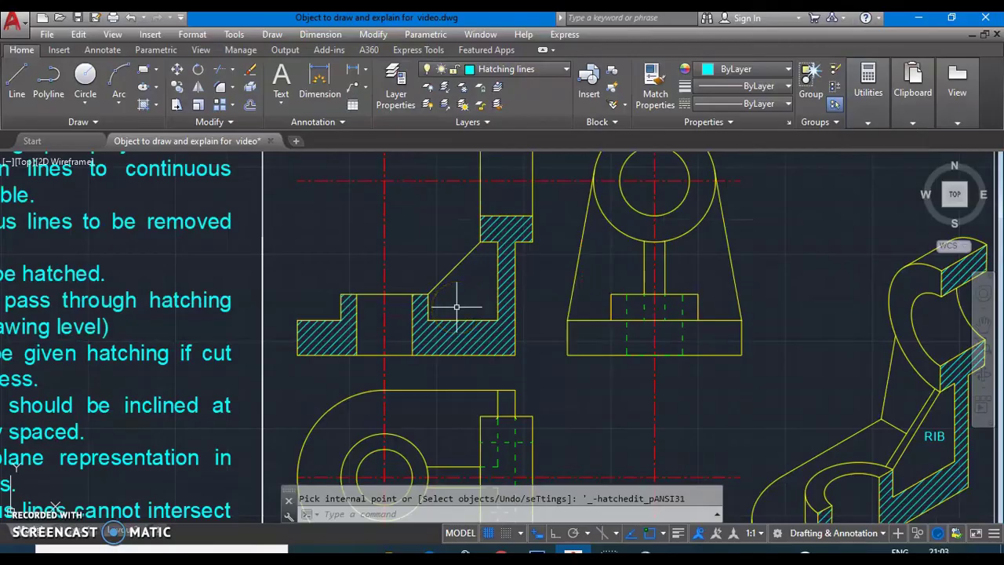
scroll(456, 306, down, 3)
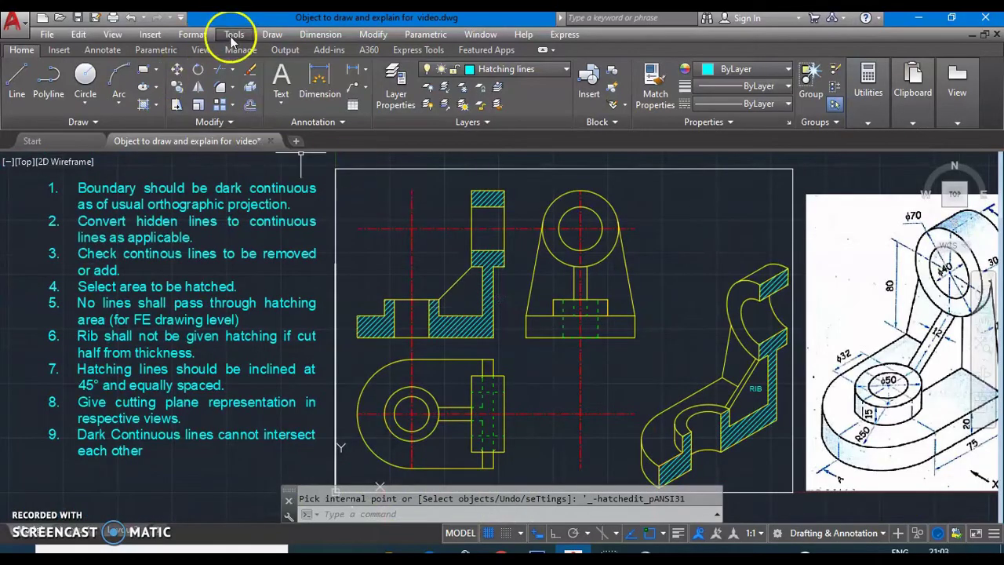
Add the cyan cutting-plane arrows beside the view below the front view, then save the drawing.
click(271, 35)
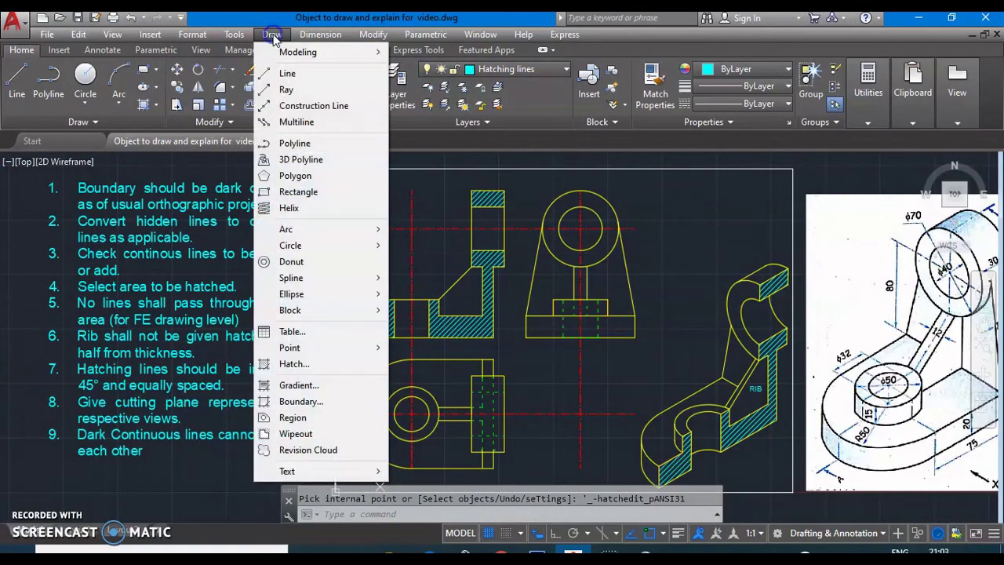
click(318, 364)
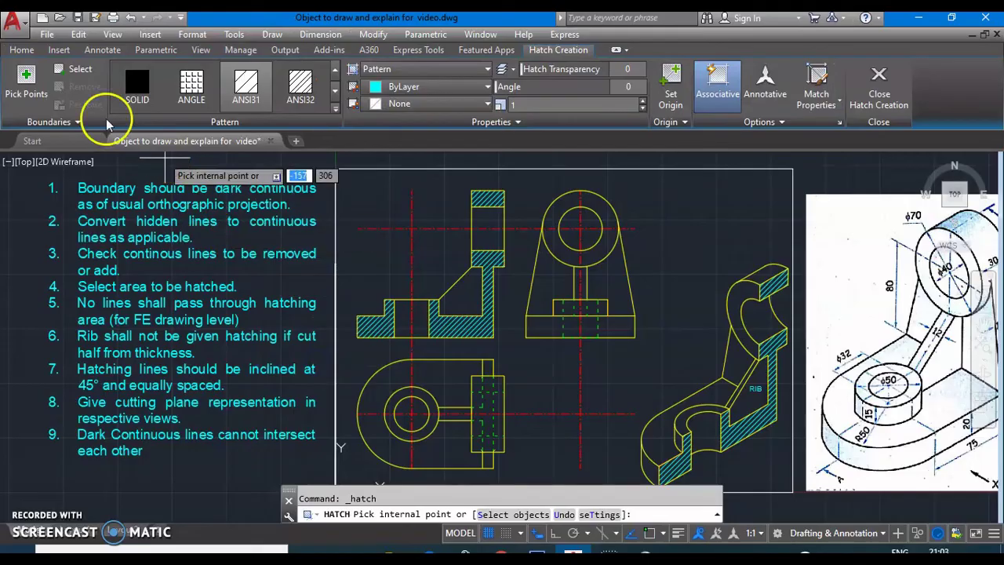
click(26, 82)
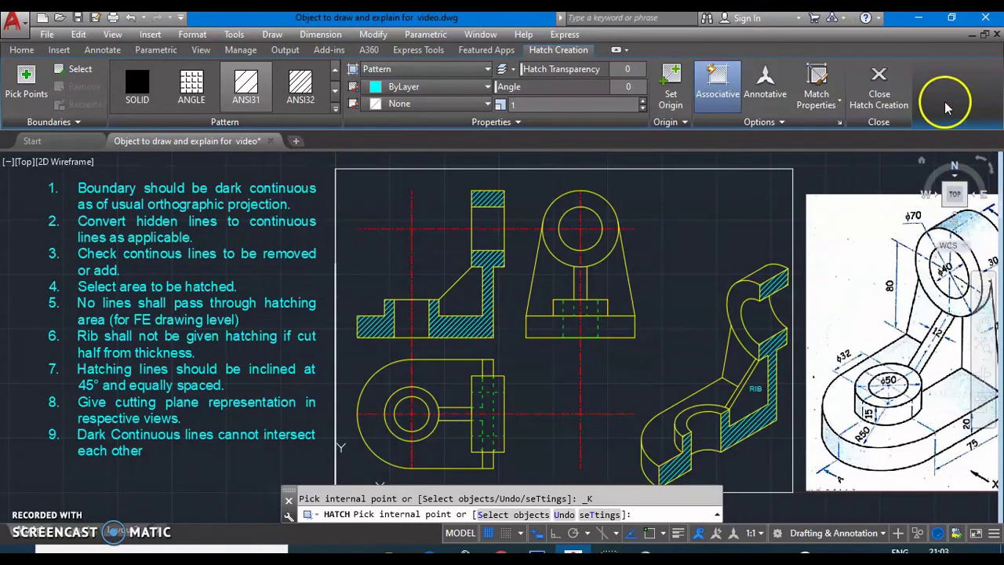
click(878, 85)
mouse_move(876, 82)
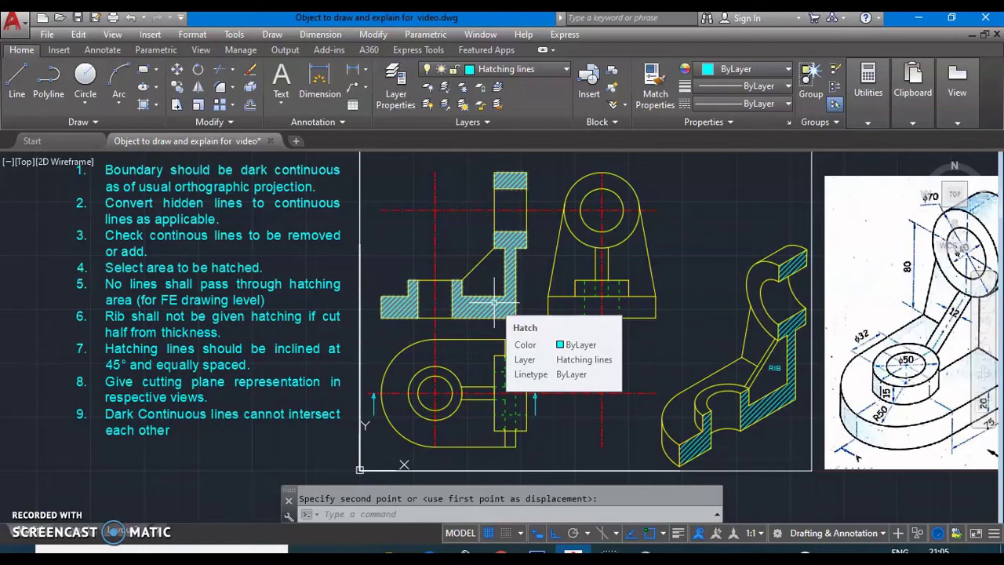
click(78, 17)
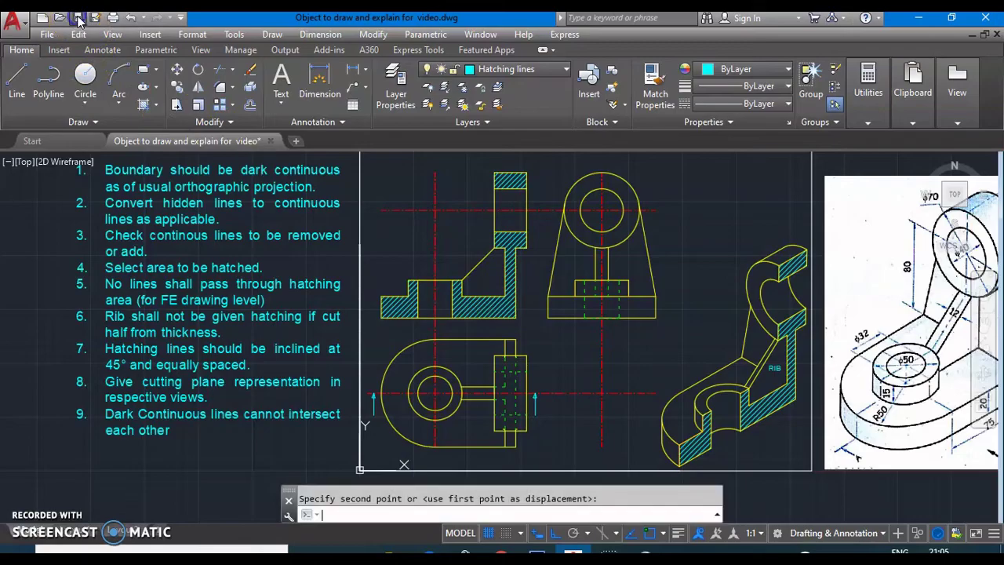